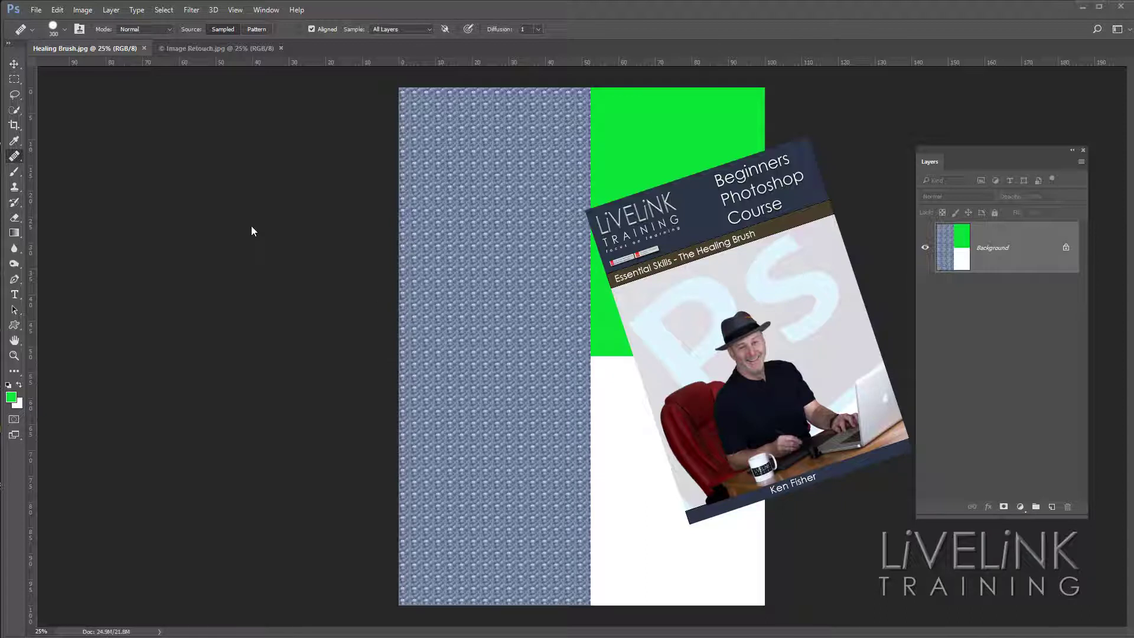
Step: Activate the Healing Brush tool and enlarge its brush to 400 px
key(b)
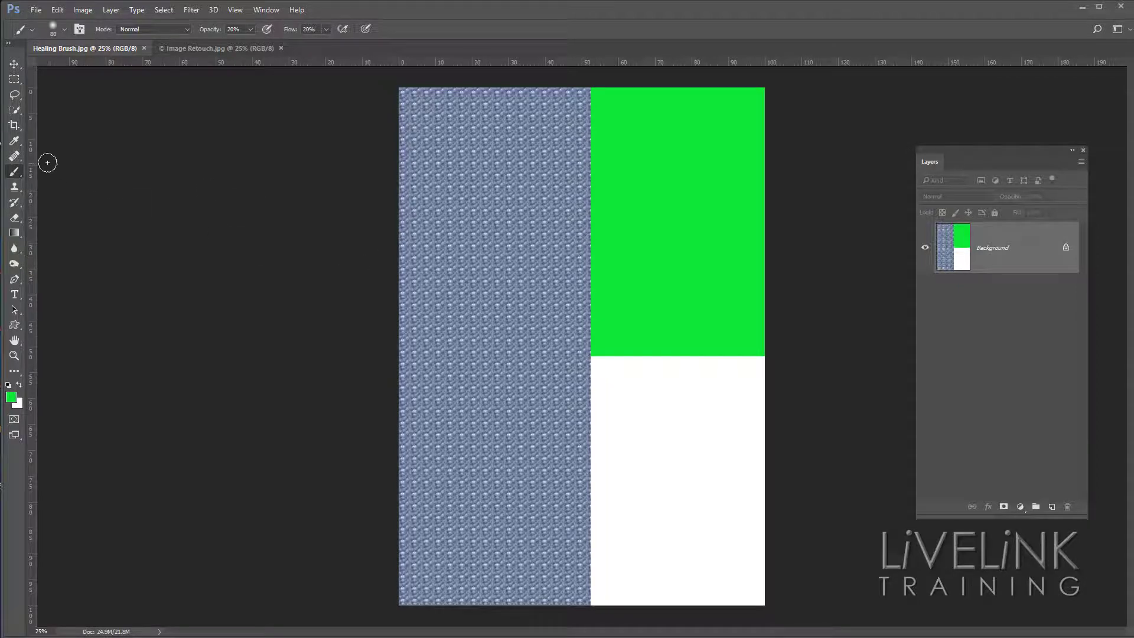
click(16, 159)
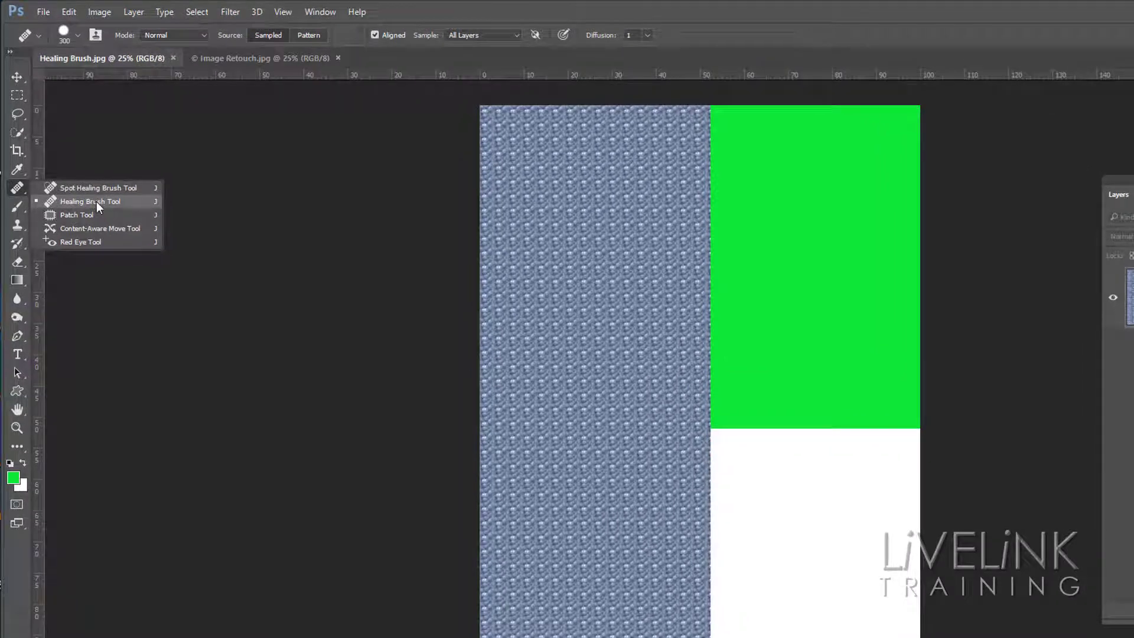
click(96, 201)
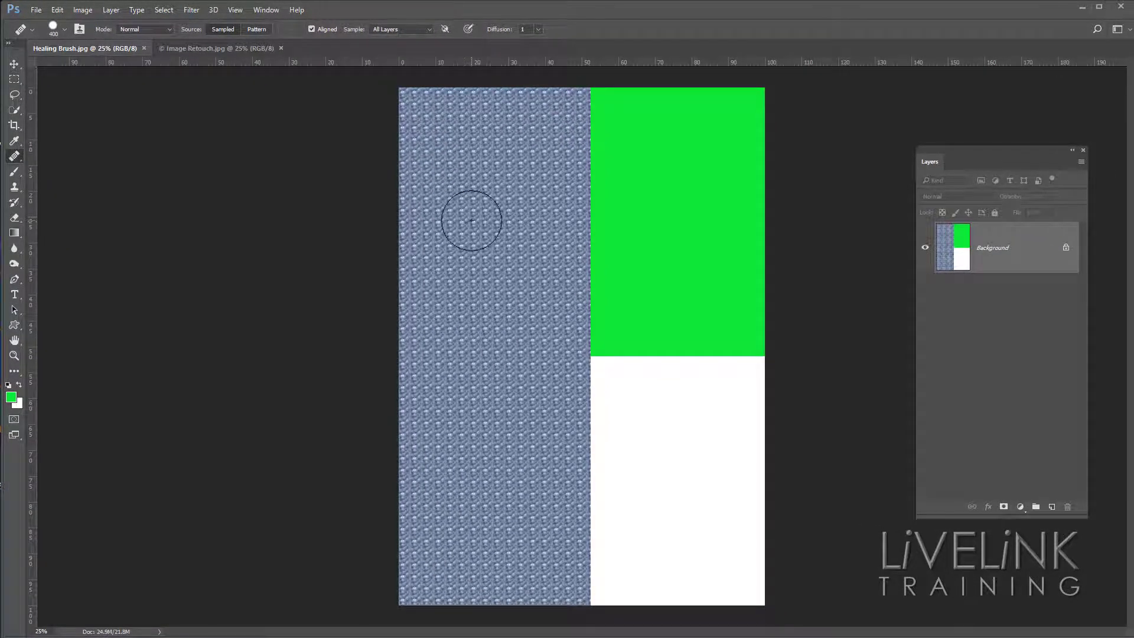
key(bracketright)
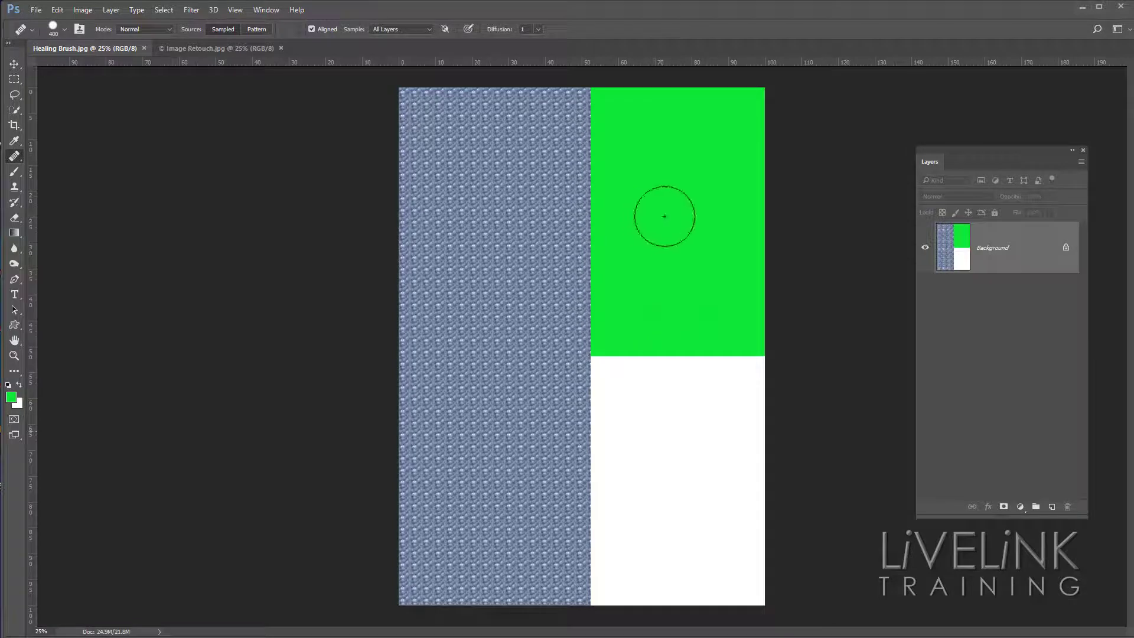
Step: Sample the upper part of the blue texture and heal one round spot in the green area
alt+click(485, 210)
key(alt)
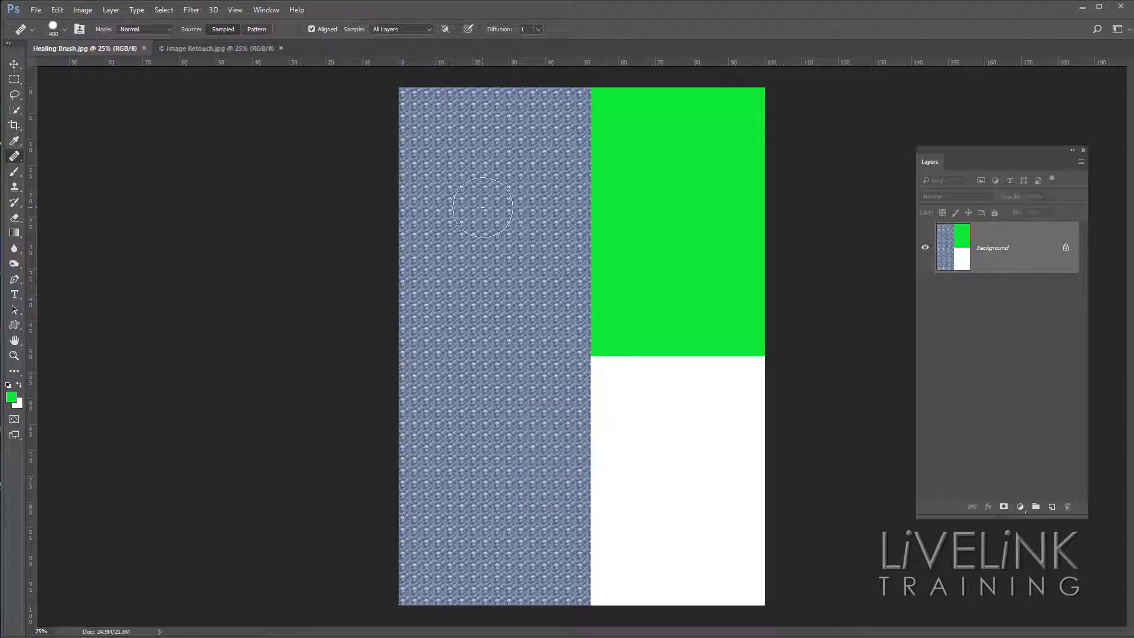
mouse_move(482, 207)
mouse_down()
mouse_move(496, 212)
mouse_move(509, 194)
mouse_move(473, 210)
mouse_move(486, 205)
mouse_up()
click(675, 206)
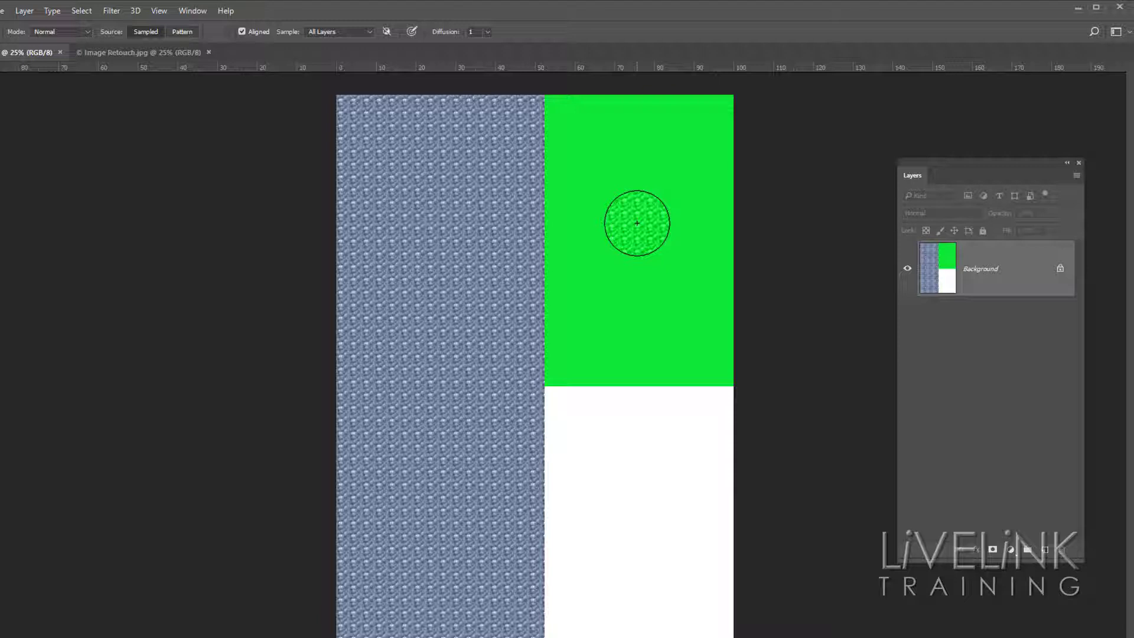
click(636, 223)
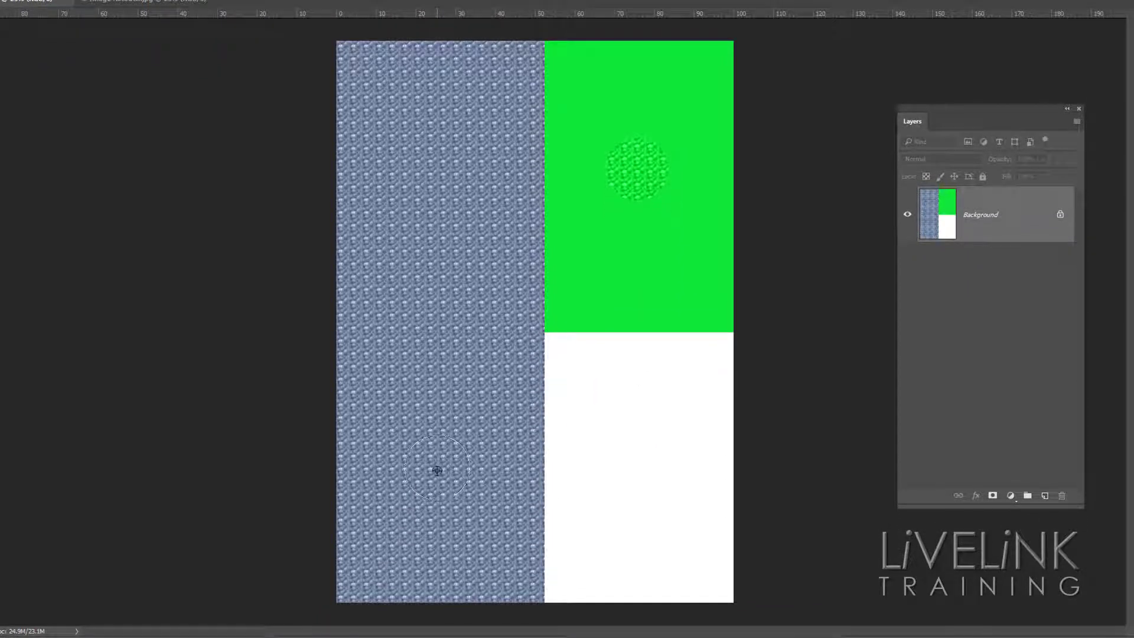
Step: Sample the lower part of the blue texture and heal a round spot in the middle of the white area
alt+click(437, 471)
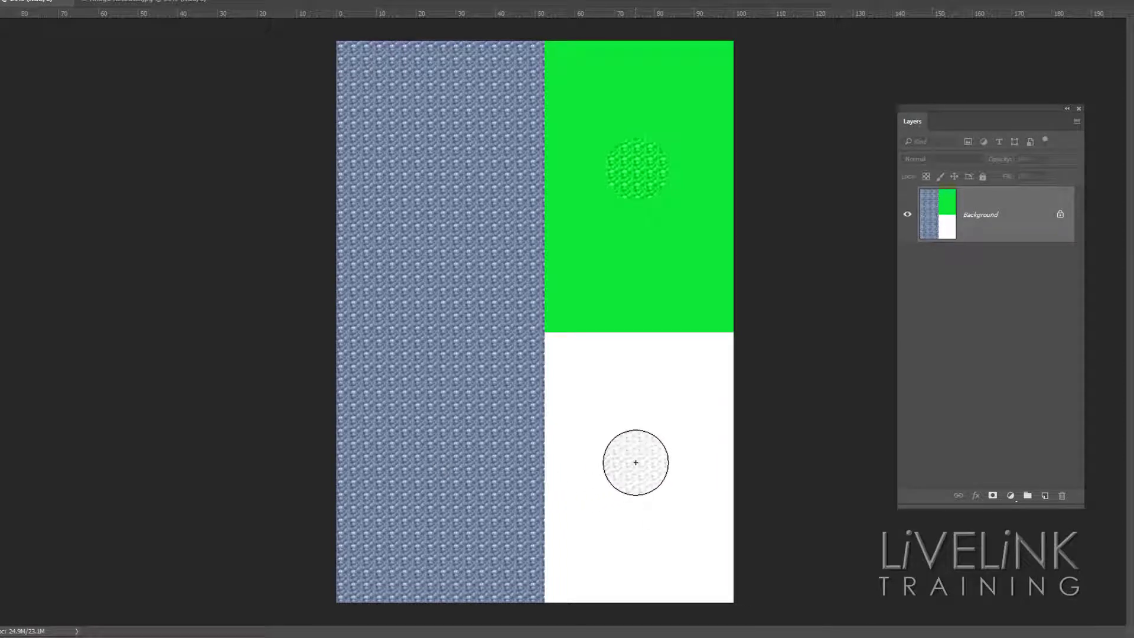
click(636, 463)
click(697, 555)
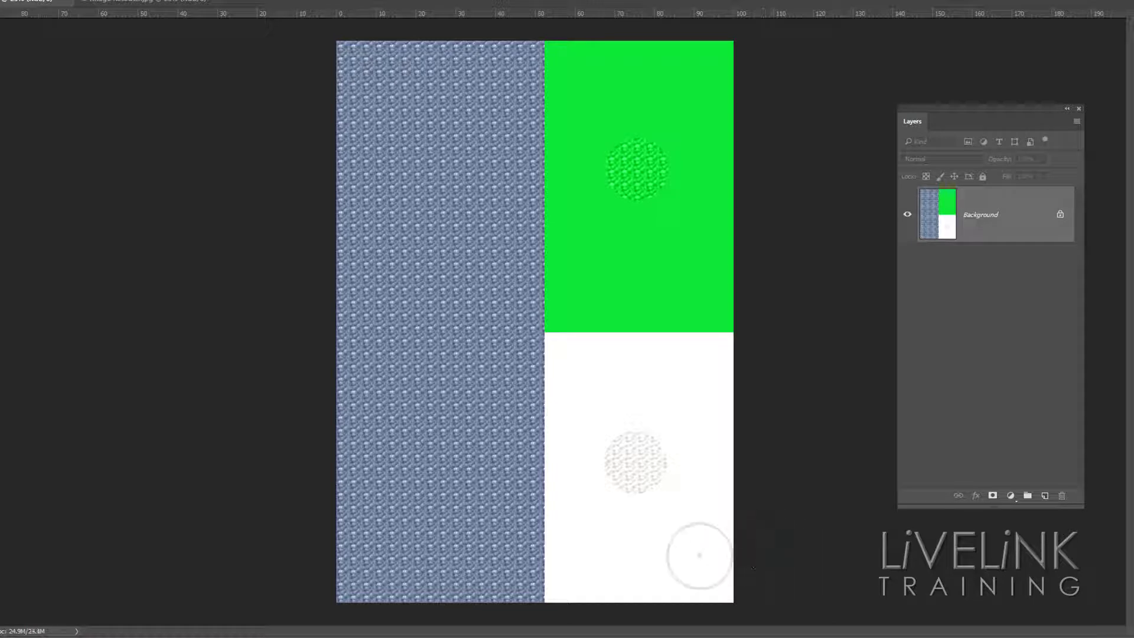
alt+click(474, 459)
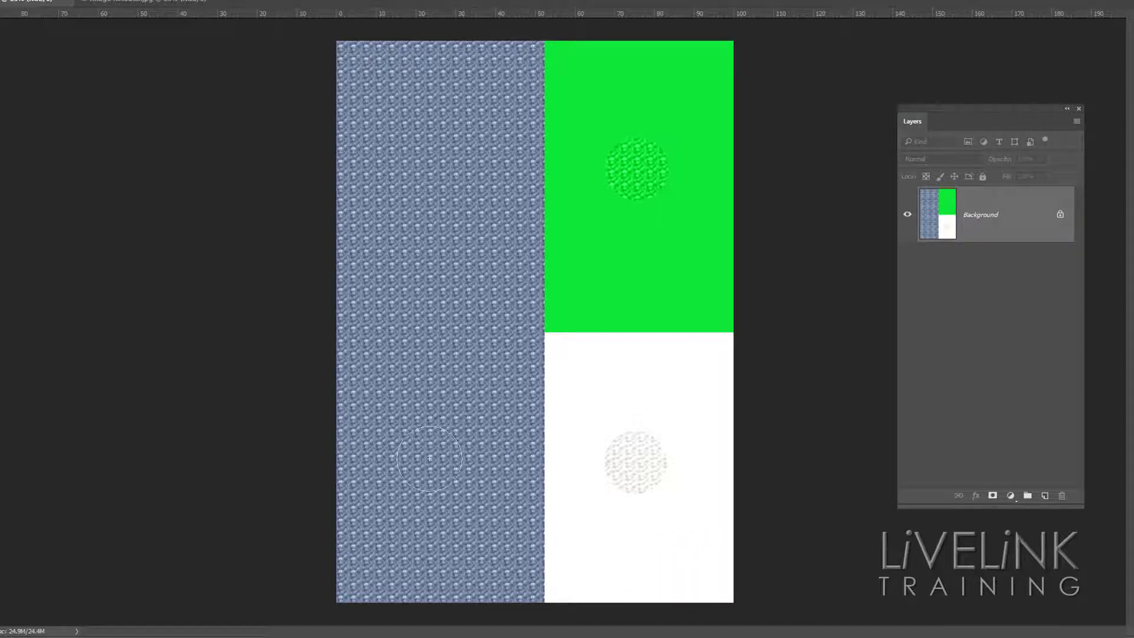
click(625, 458)
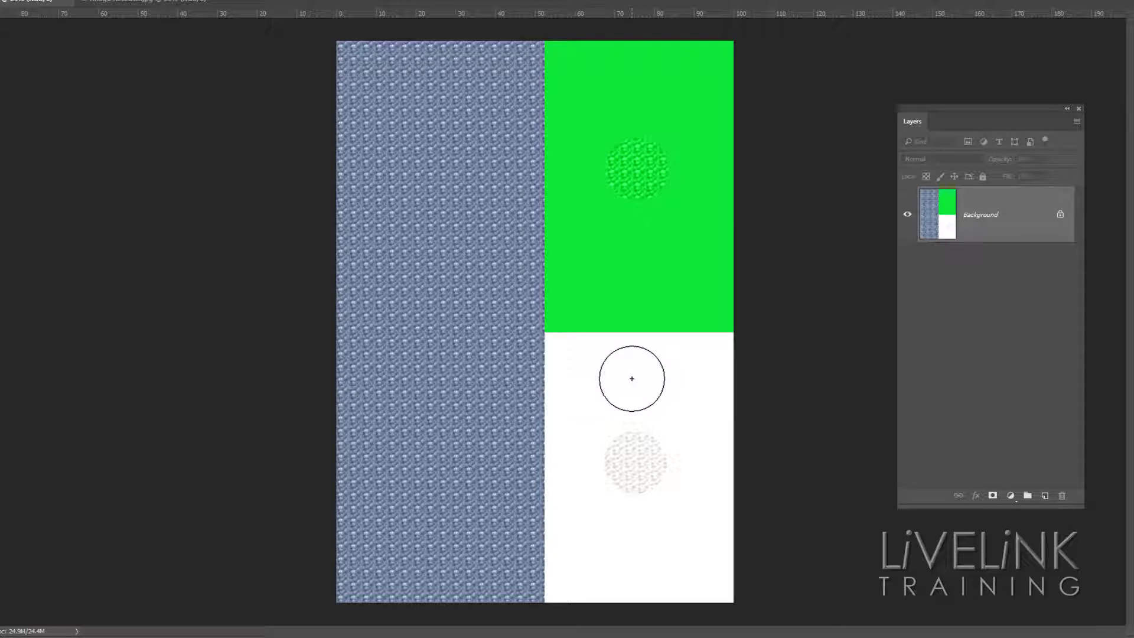
Step: Sample the plain white area and heal a round spot in the lower half of the blue texture
key(alt)
alt+click(631, 376)
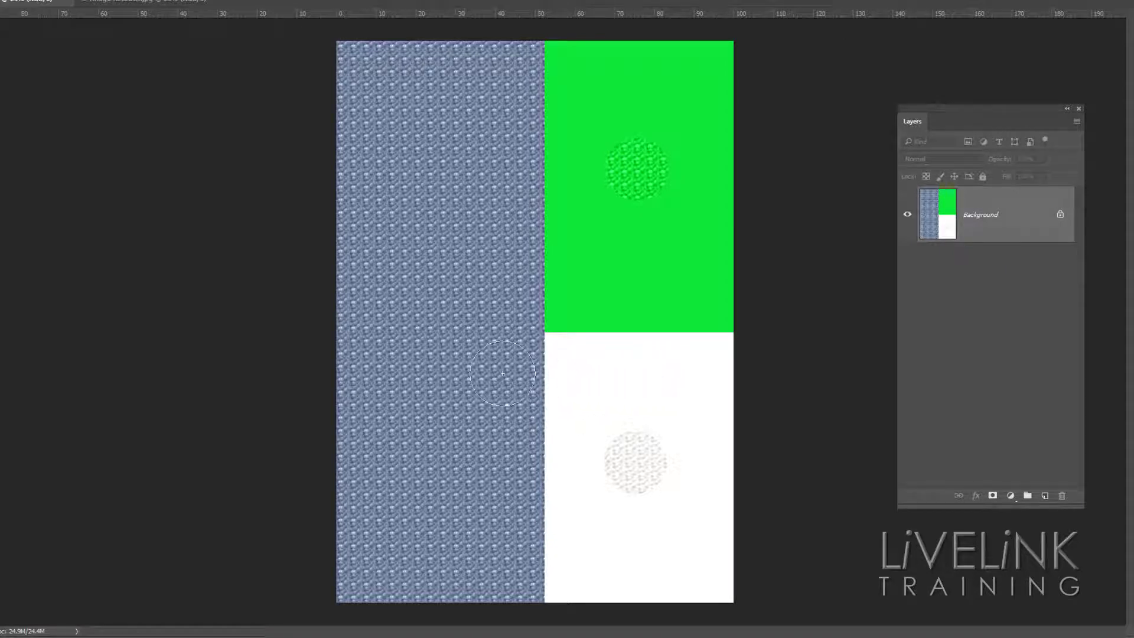
click(430, 379)
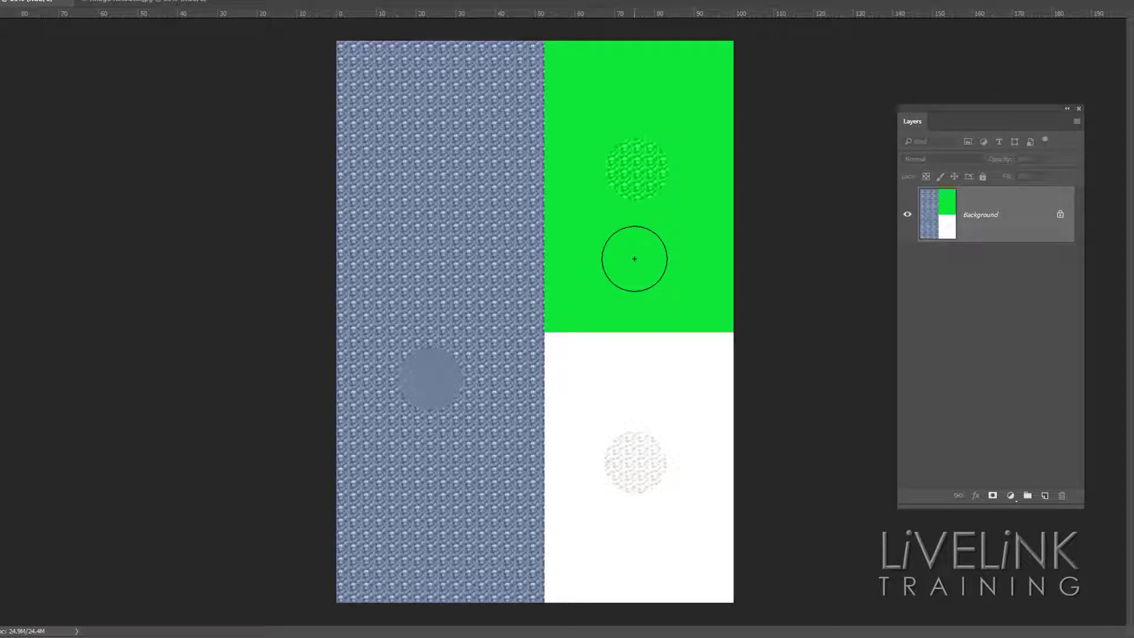
Step: Sample the plain green area and heal a round spot in the upper half of the blue texture
key(alt)
click(428, 226)
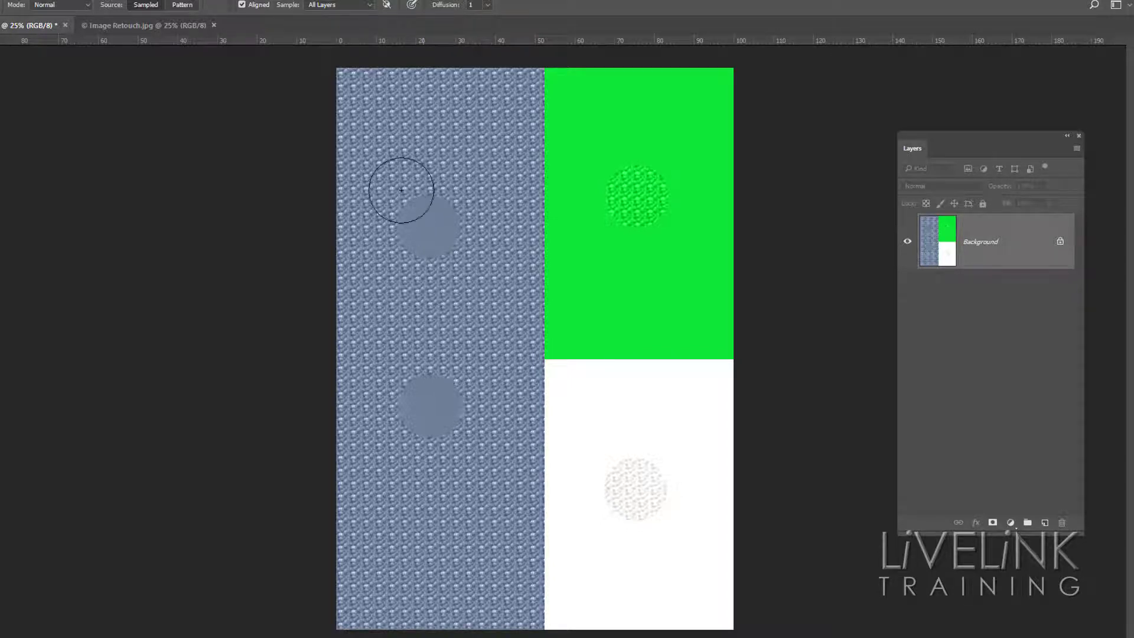
alt+click(488, 279)
click(427, 275)
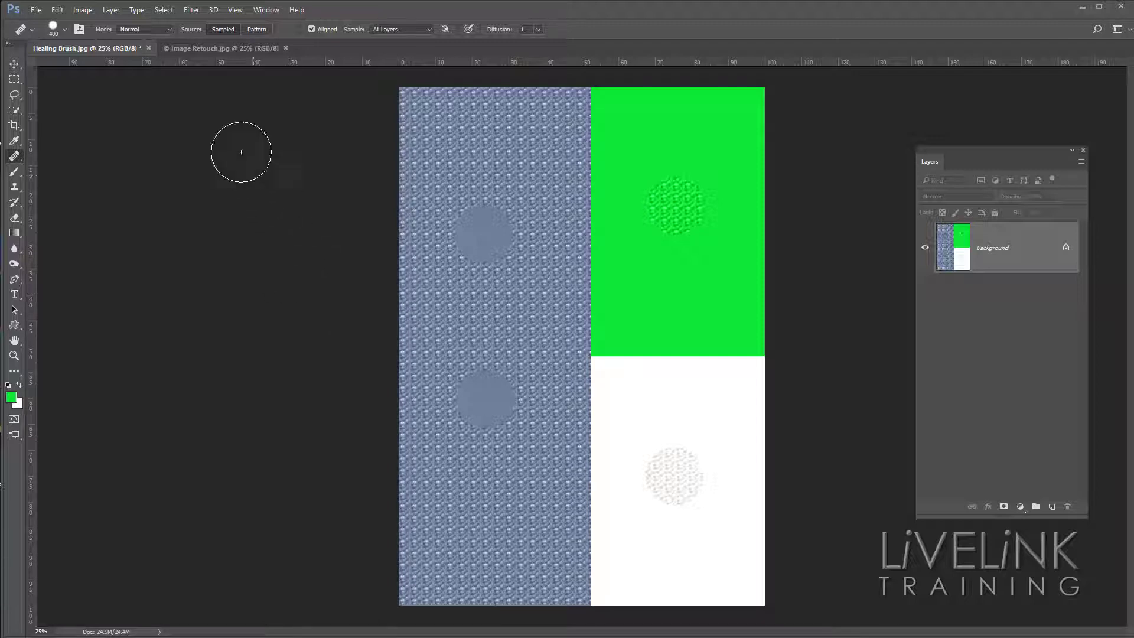
Step: Switch to the Image Retouch.jpg document, show the face at 100%, and select the Healing Brush tool
click(228, 49)
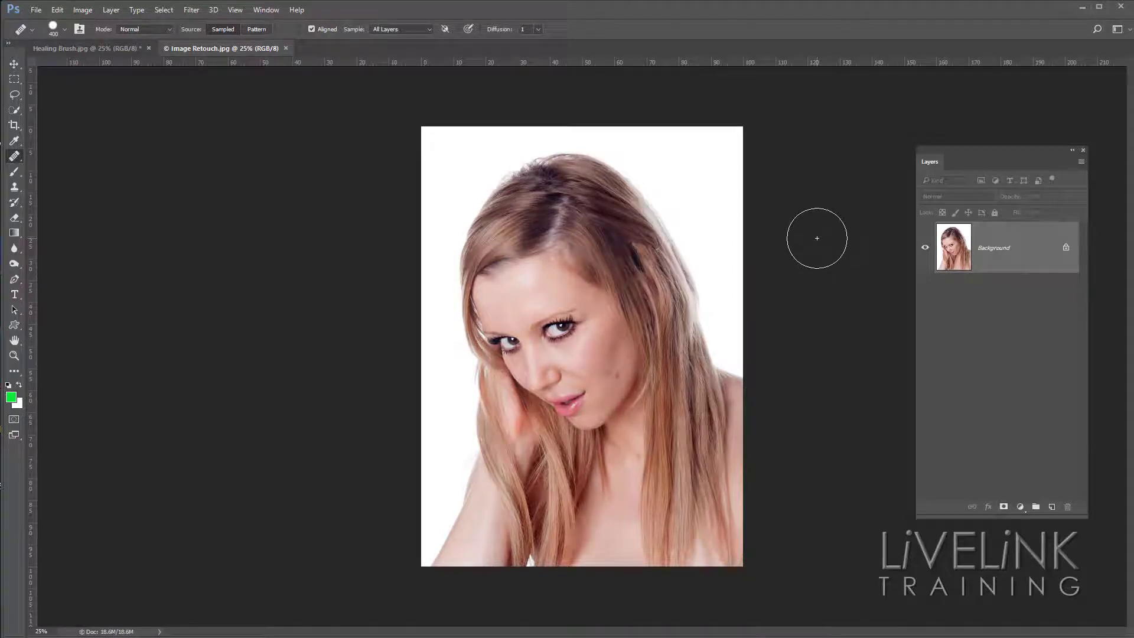
key(ctrl+plus)
key(ctrl+plus)
key(ctrl+plus)
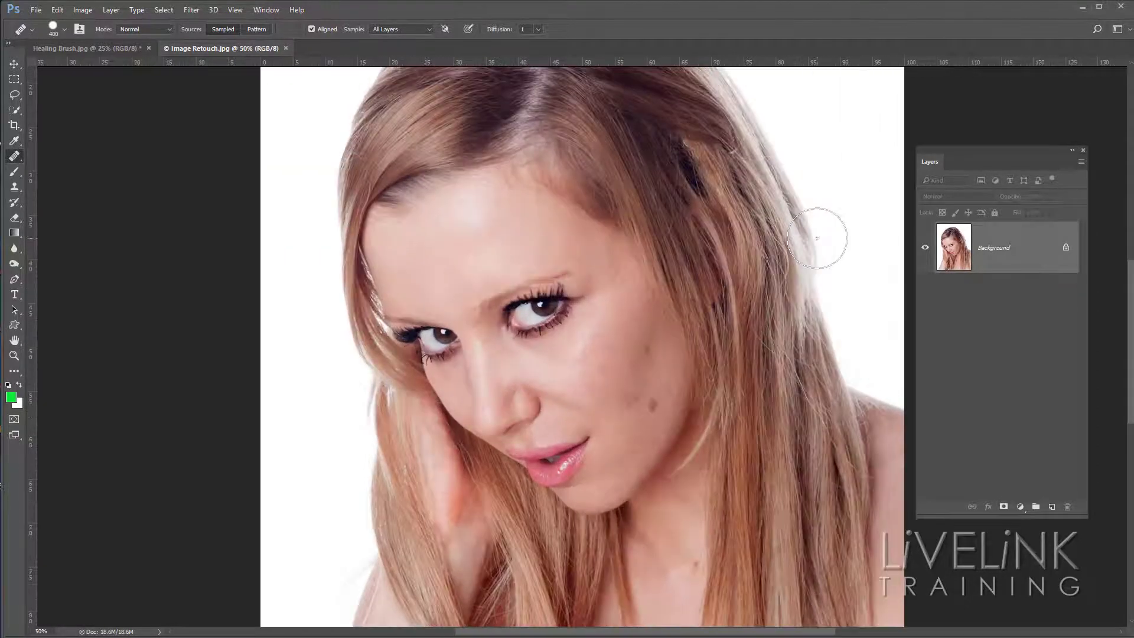
key(ctrl+plus)
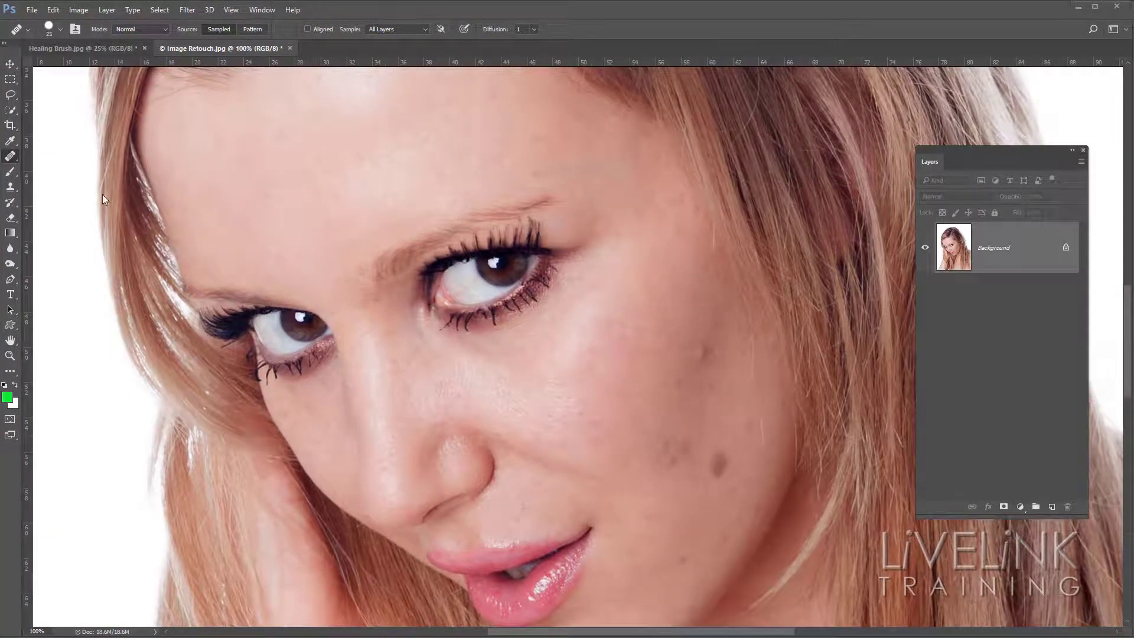
right_click(10, 158)
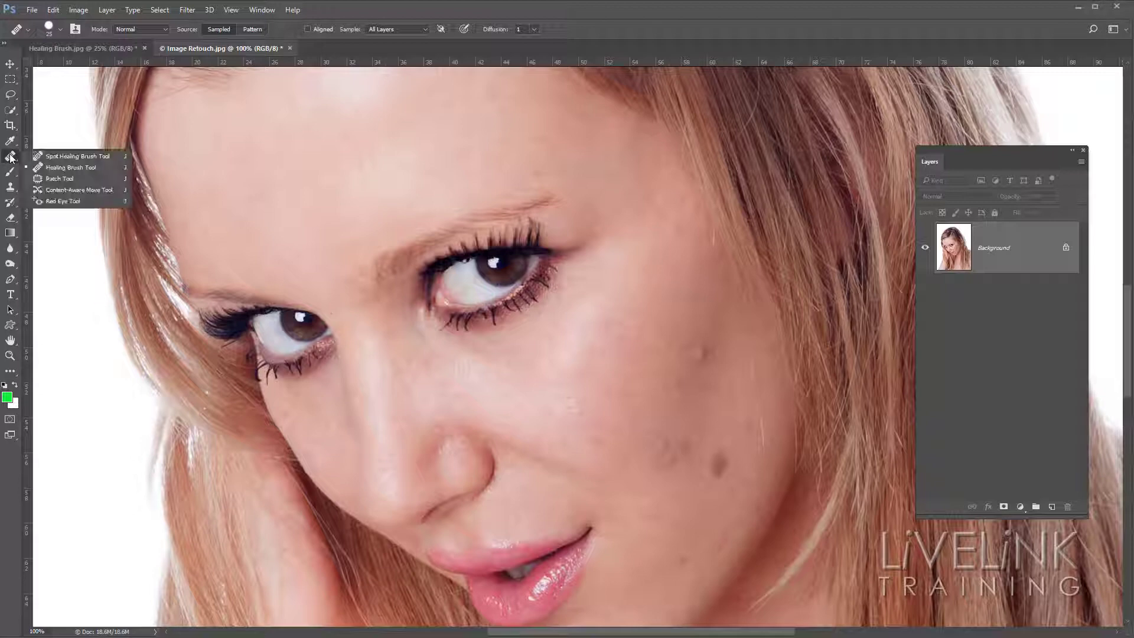
click(88, 168)
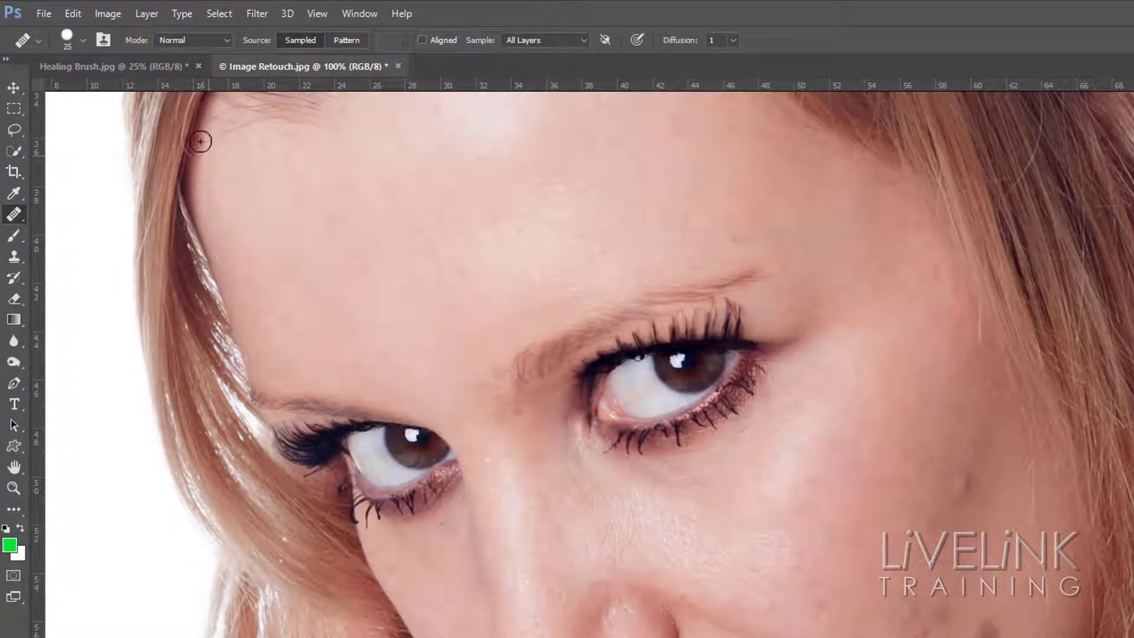
Step: Set the healing brush tip's angle to -3° and leave its size control Off
click(39, 40)
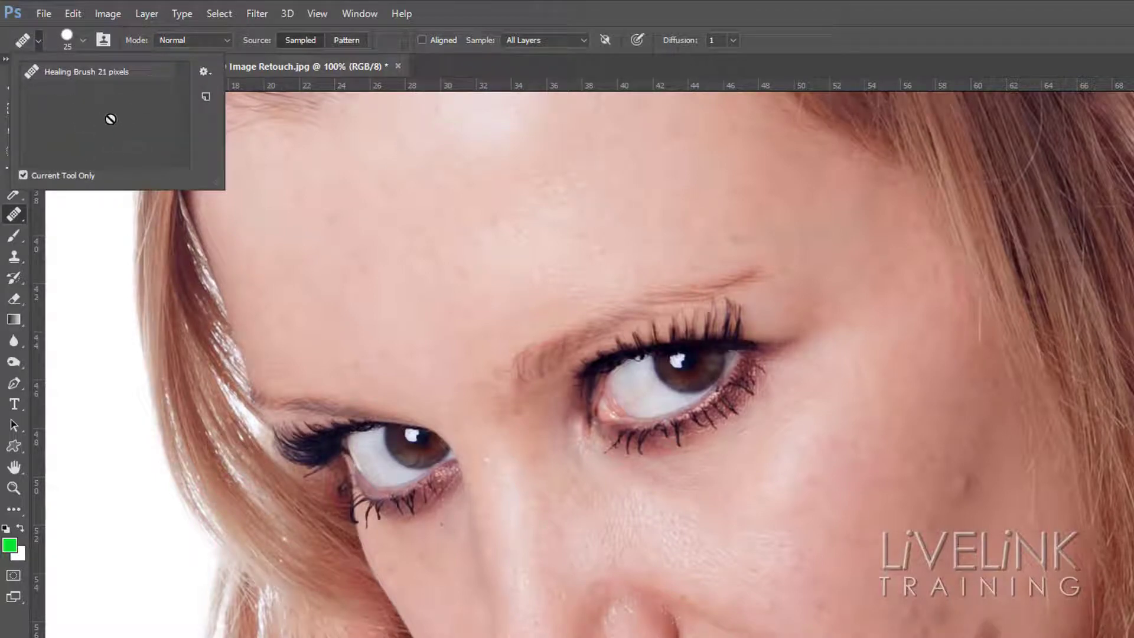
click(39, 41)
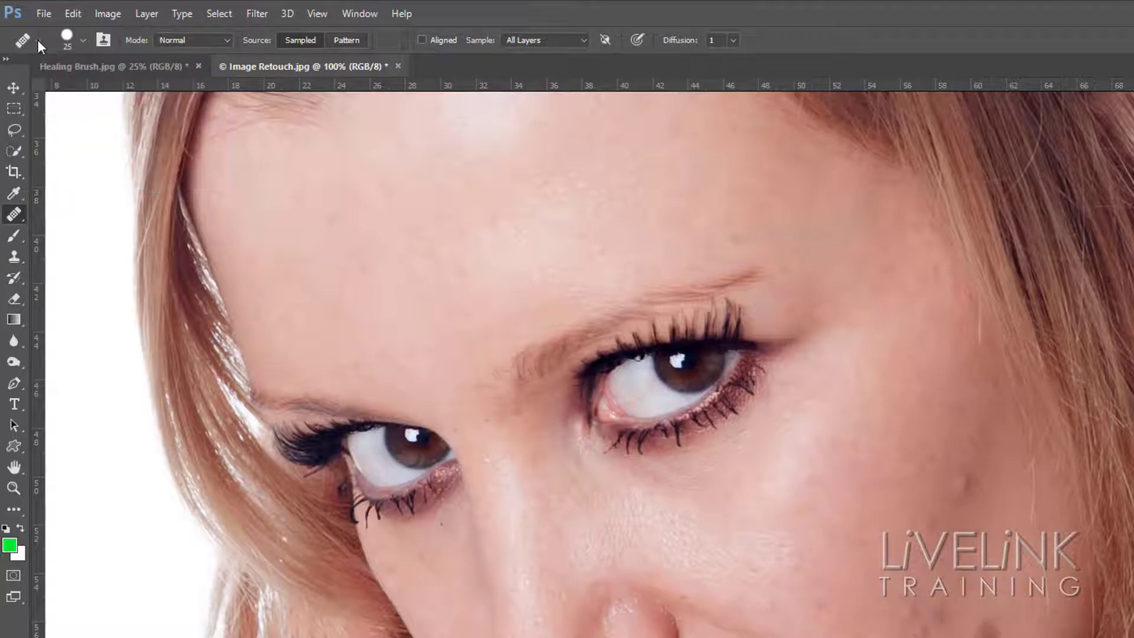
click(84, 40)
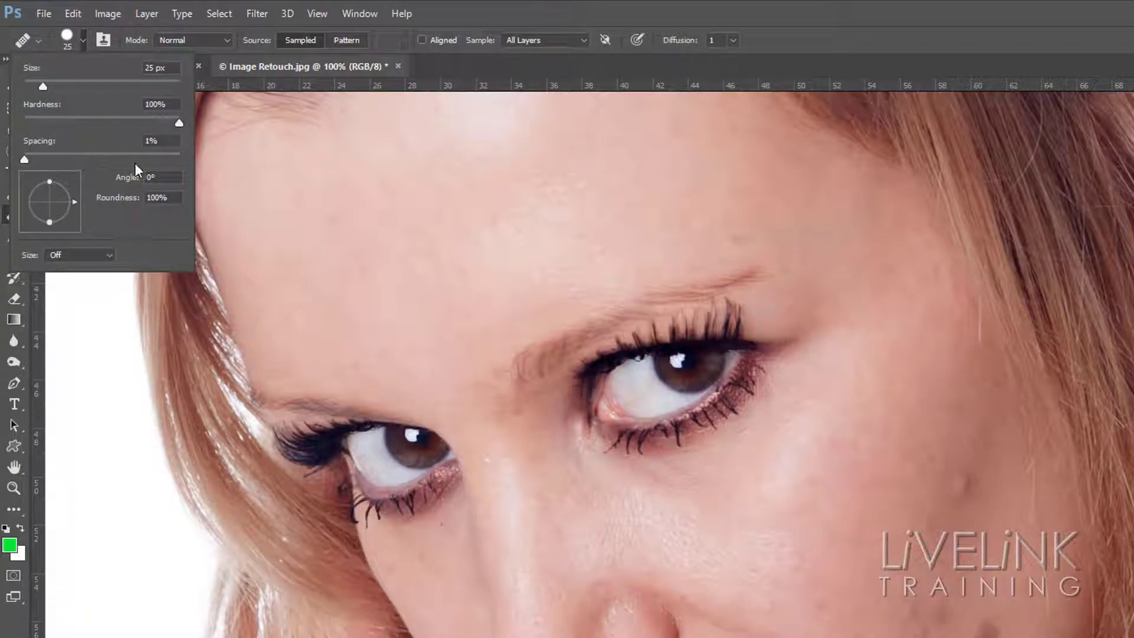
mouse_move(76, 199)
mouse_down()
mouse_move(80, 185)
mouse_move(76, 200)
mouse_move(51, 194)
mouse_move(48, 179)
mouse_move(51, 194)
mouse_move(51, 179)
mouse_move(52, 193)
mouse_move(52, 180)
mouse_move(77, 203)
mouse_up()
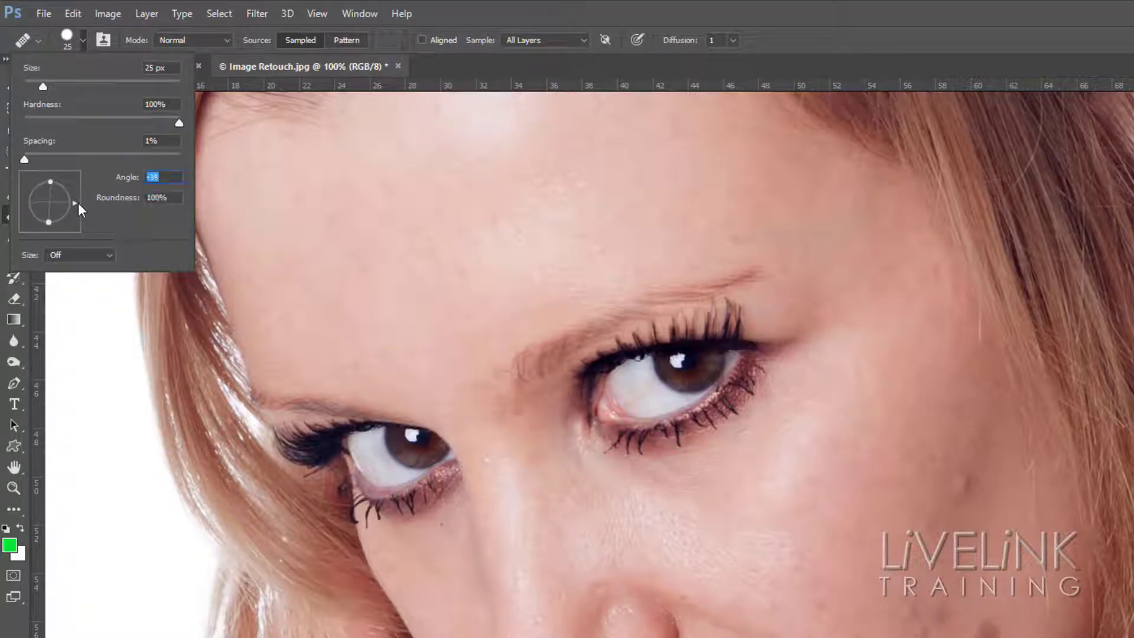
click(108, 254)
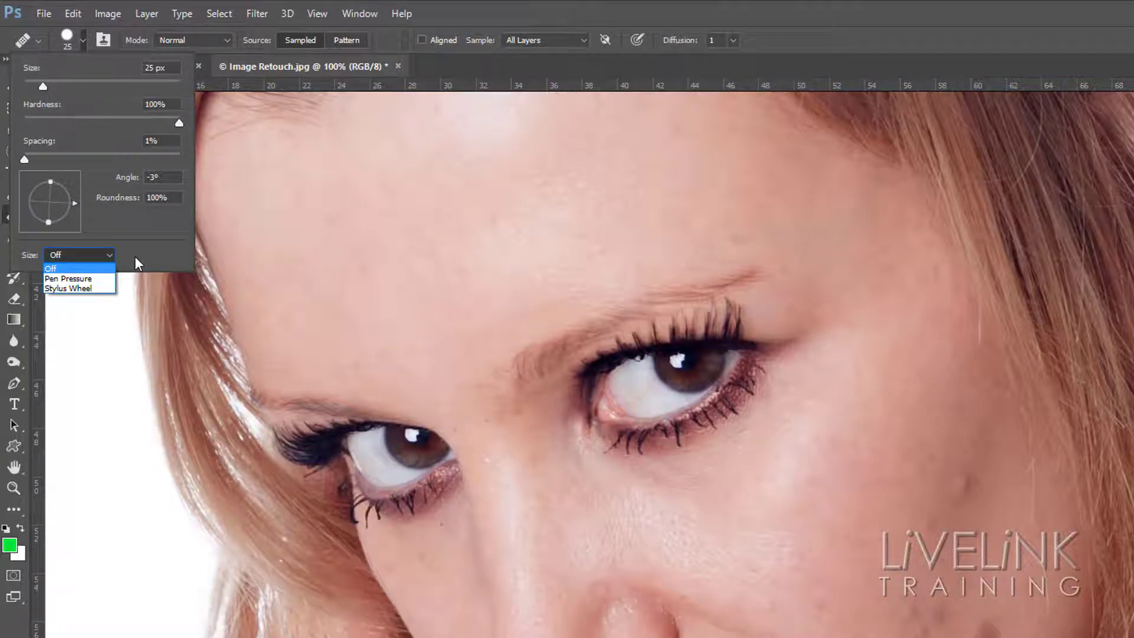
click(53, 269)
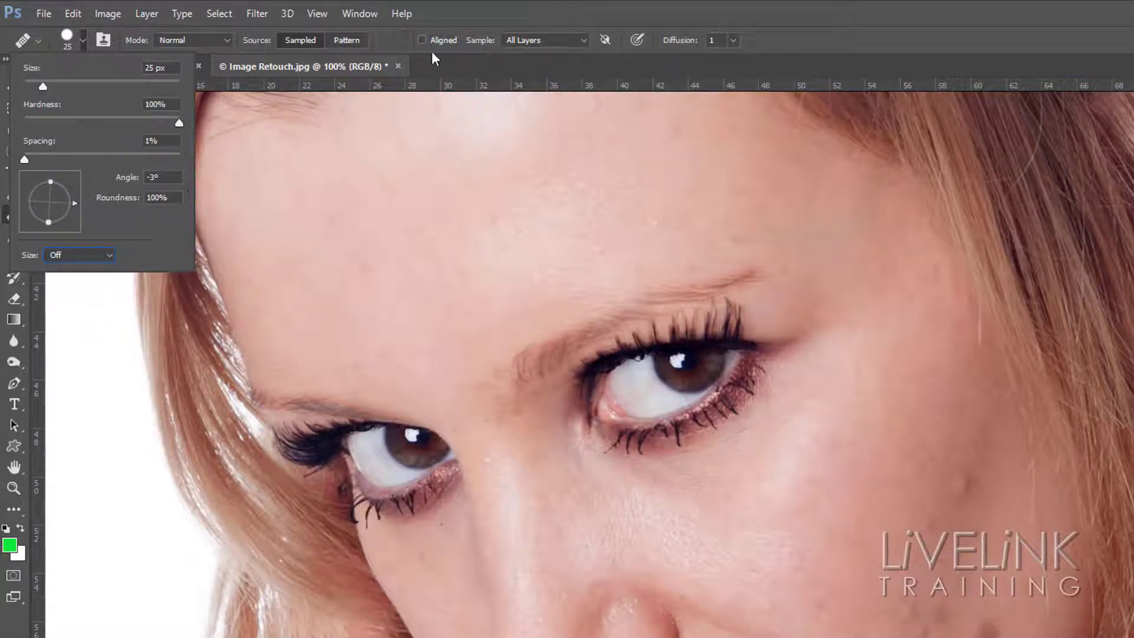
click(458, 15)
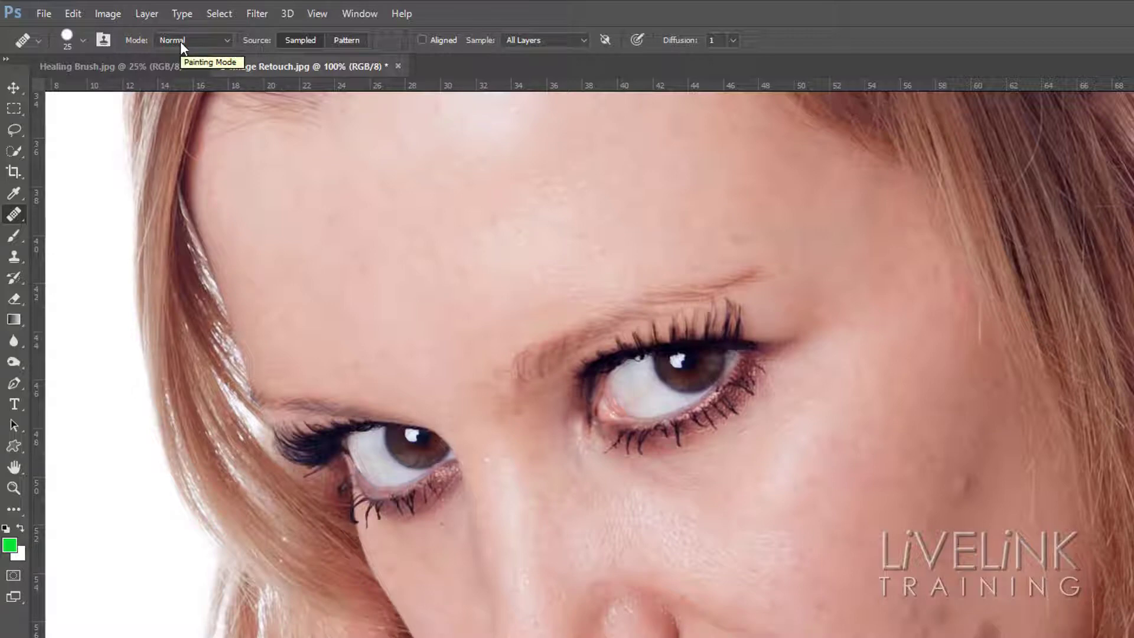
Step: Configure the Healing Brush with Normal mode, Sampled source, Aligned turned on and All Layers sampling
click(225, 40)
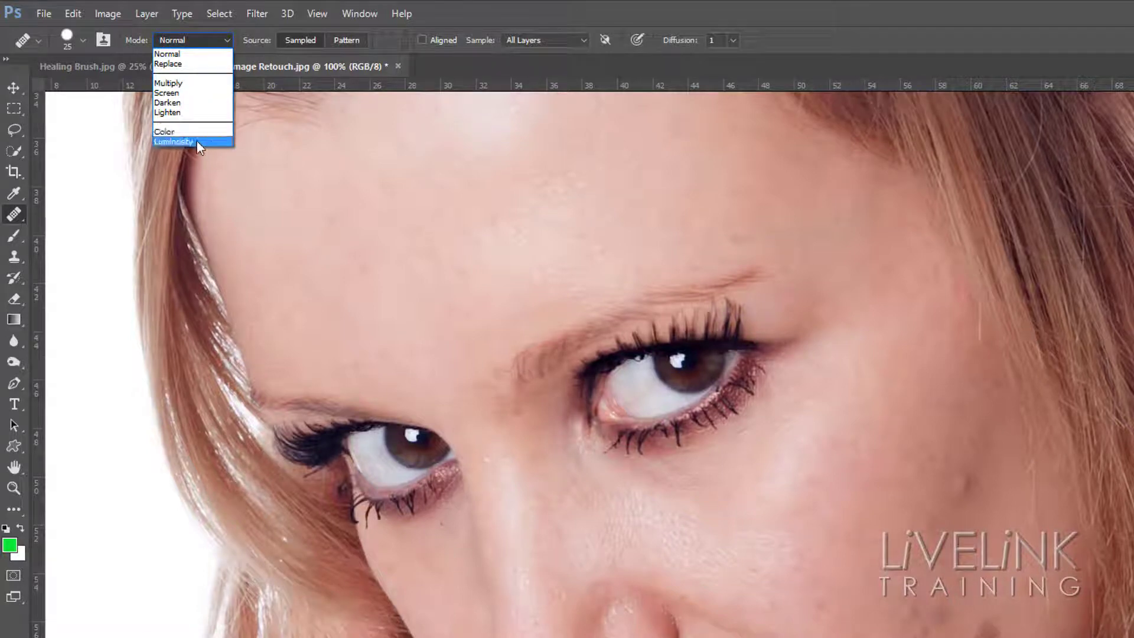
click(200, 54)
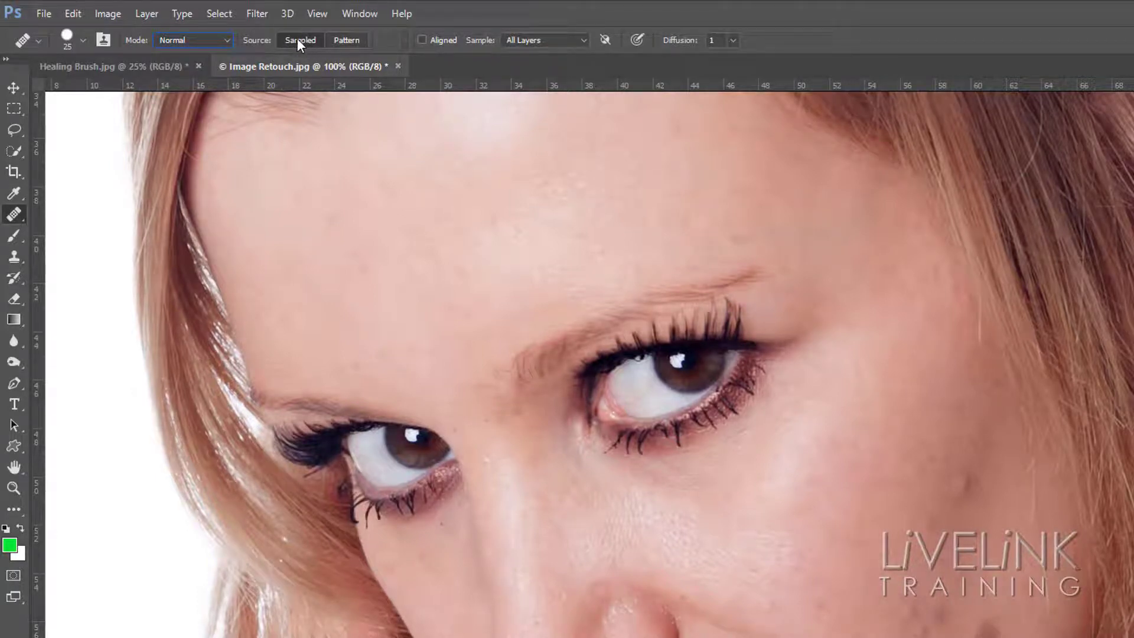
click(346, 39)
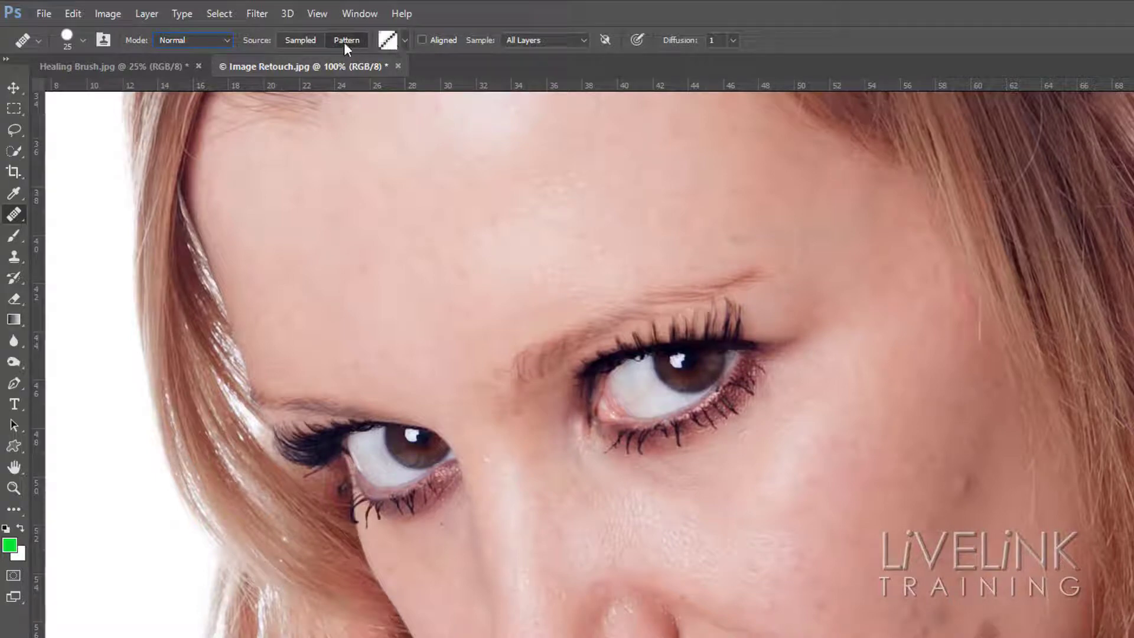
click(300, 39)
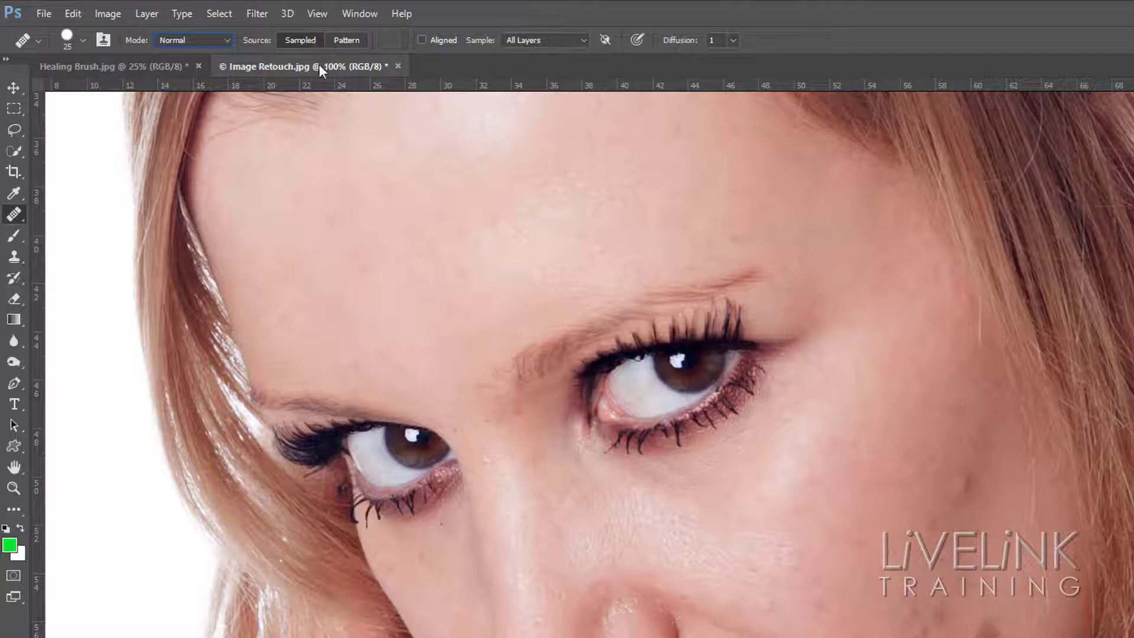
click(422, 40)
click(584, 40)
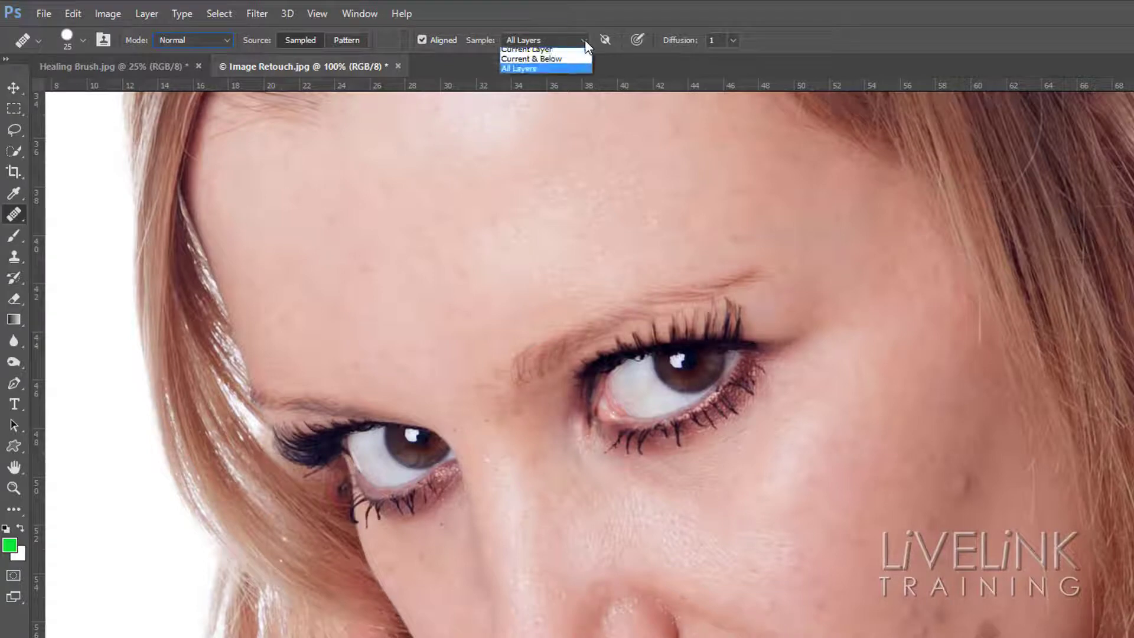
click(551, 72)
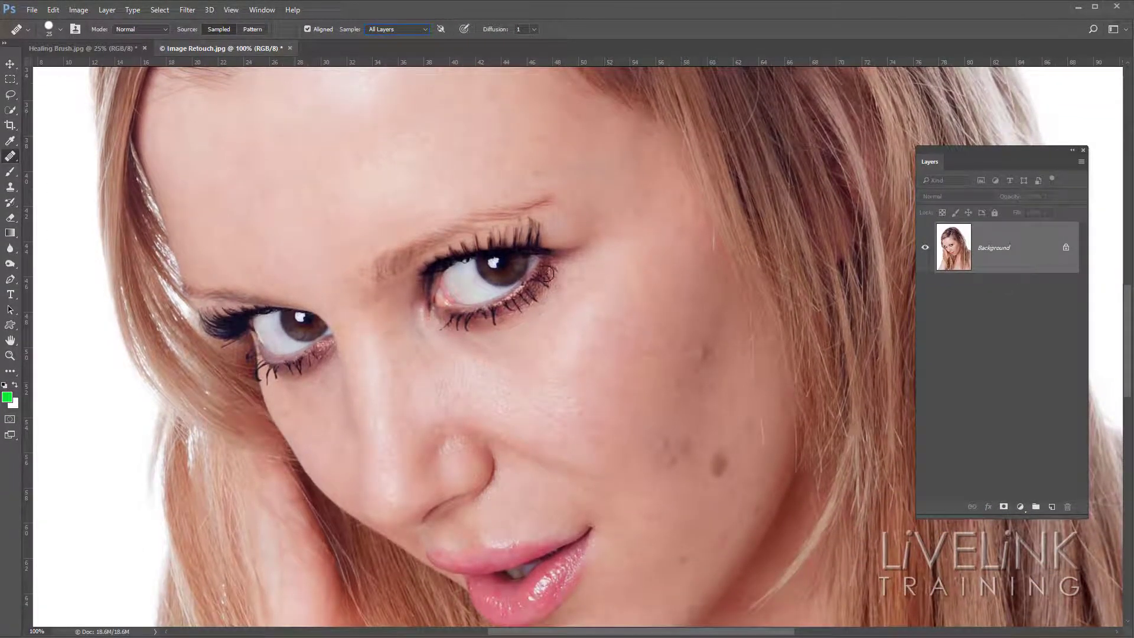
Step: Add a new layer above the Background and name it Retouch
click(1052, 507)
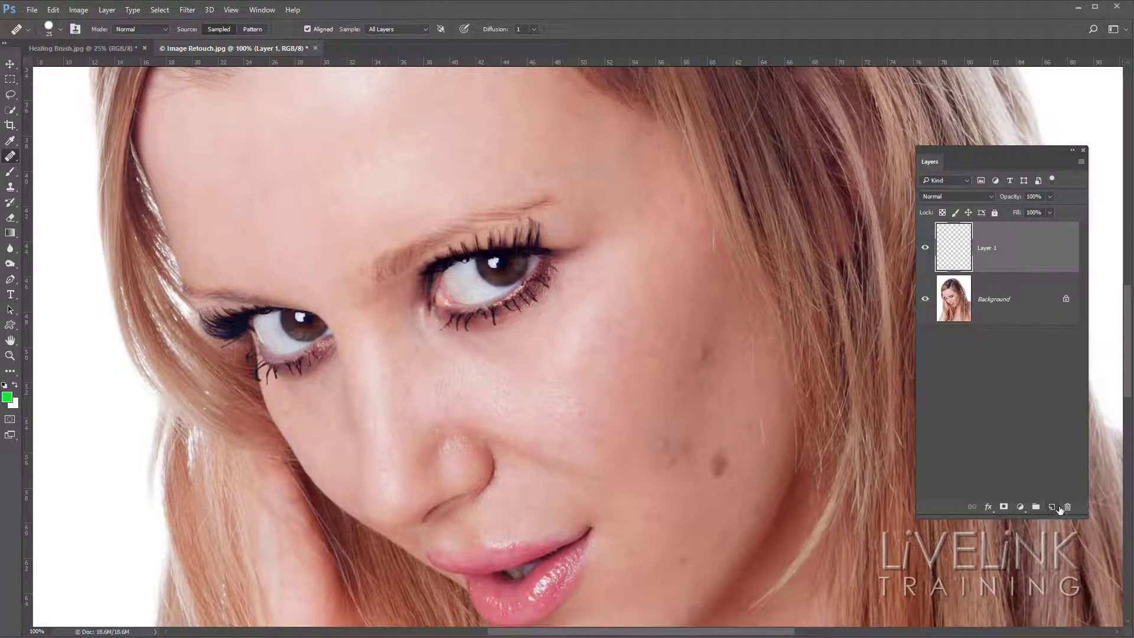
double_click(988, 248)
text(Retouch)
key(Return)
Step: Heal the small dark spots on the upper cheek with the Healing Brush enlarged to 35 px
right_click(10, 156)
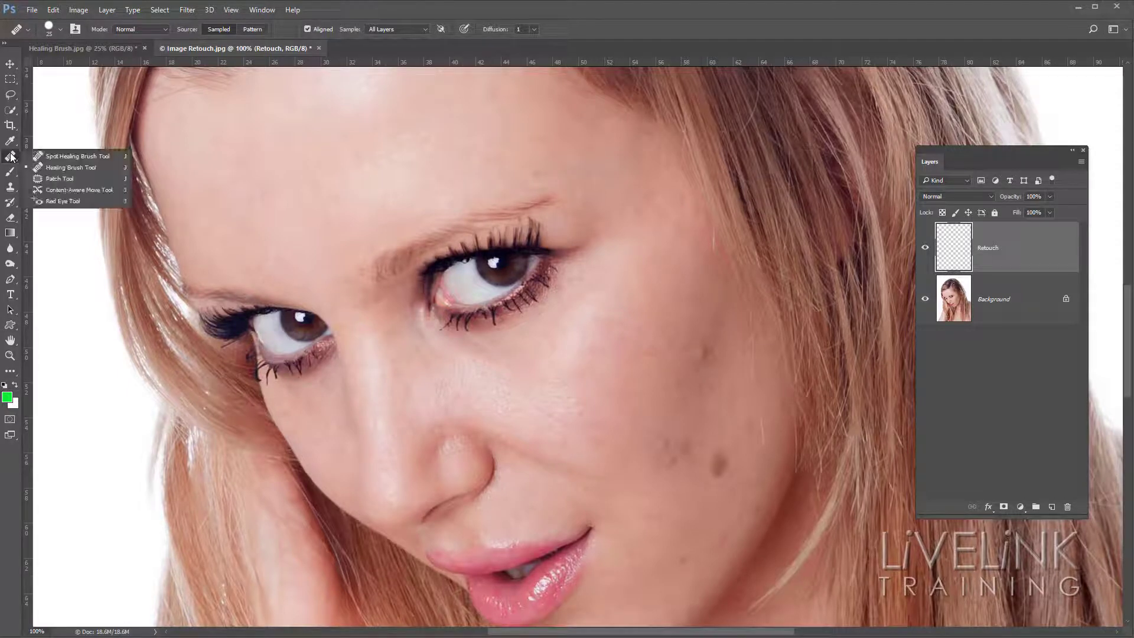
click(68, 168)
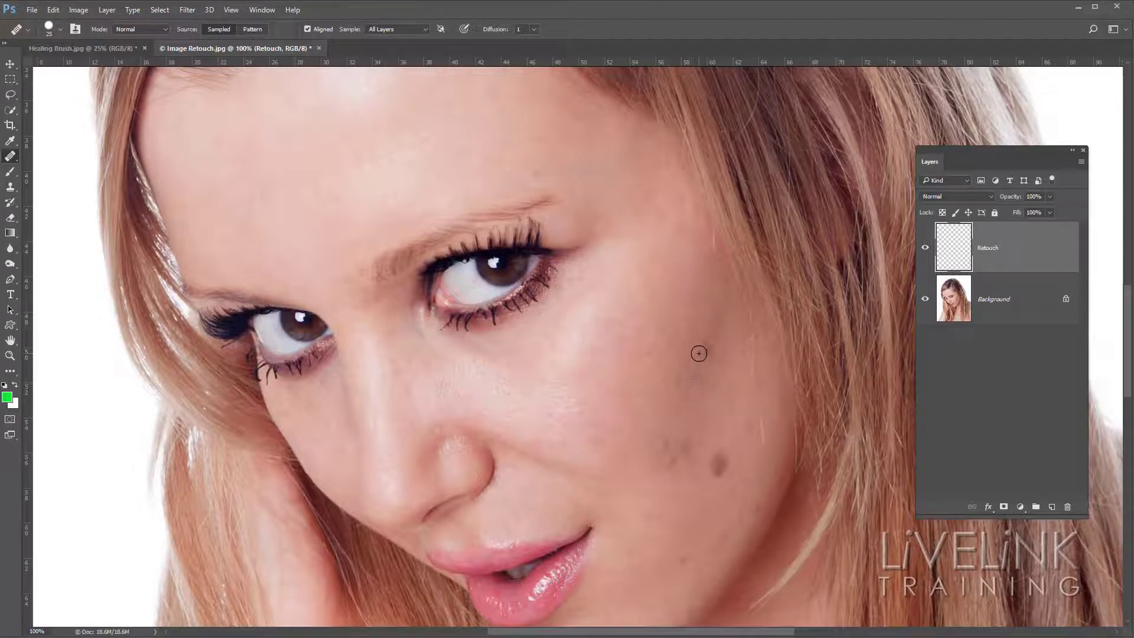
click(702, 353)
key(bracketright)
click(707, 350)
click(697, 372)
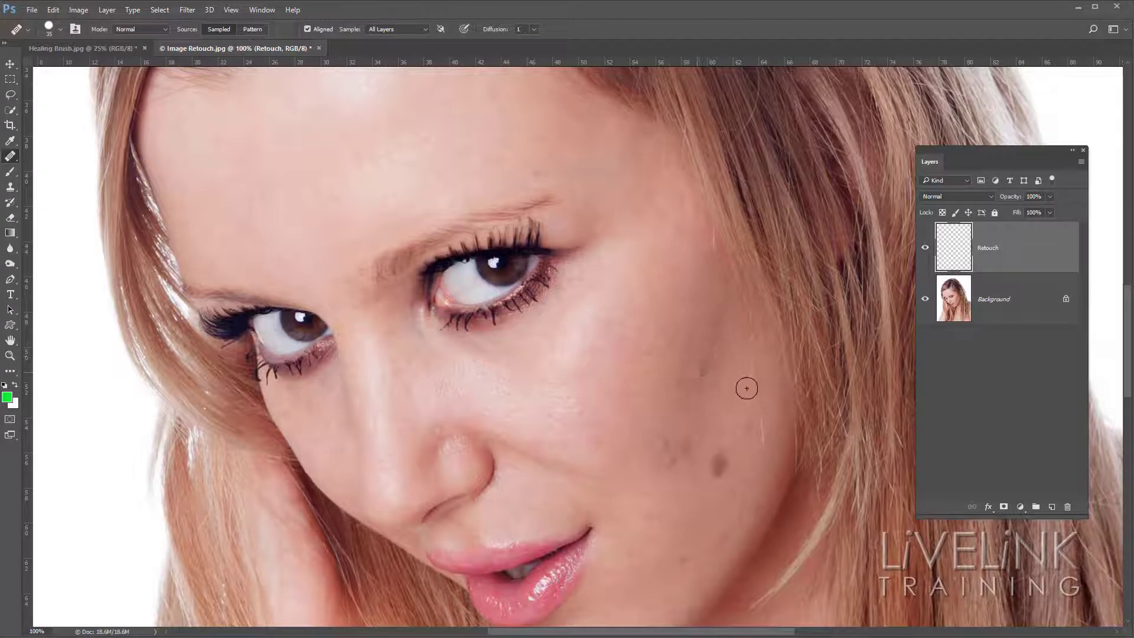
click(704, 370)
click(706, 400)
Step: Try healing the cheek below the eye with Aligned sampling, using source points on nearby clear skin
alt+click(549, 364)
alt+click(610, 347)
drag(624, 333, 632, 321)
drag(620, 319, 579, 342)
Step: Step back through the last three healing strokes on the cheek
click(53, 10)
click(86, 53)
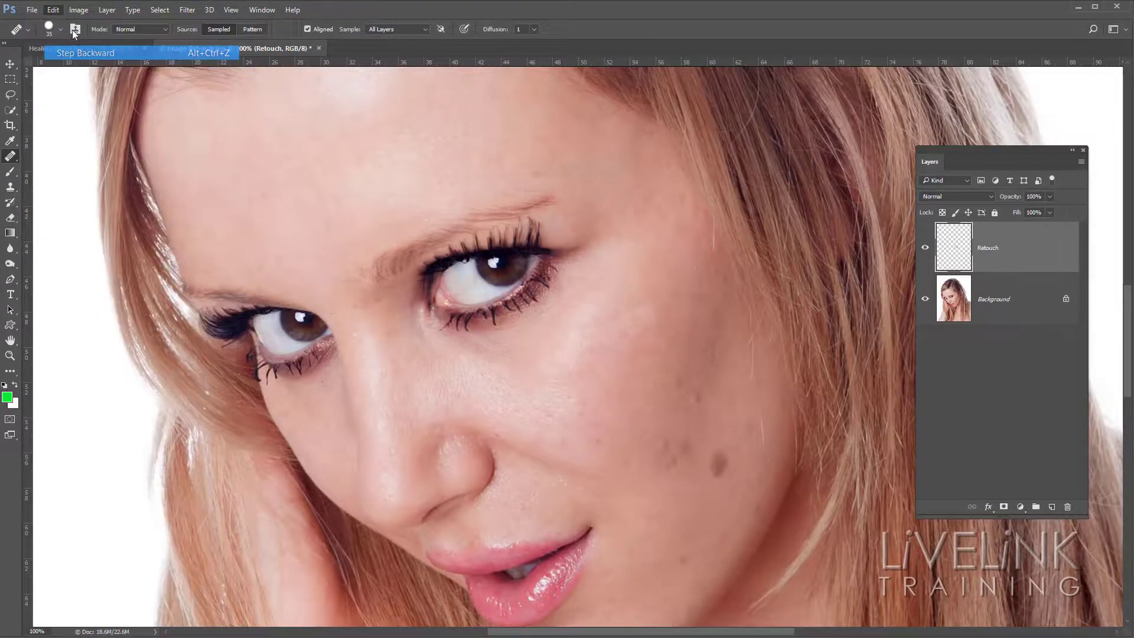
click(53, 10)
click(83, 53)
click(53, 10)
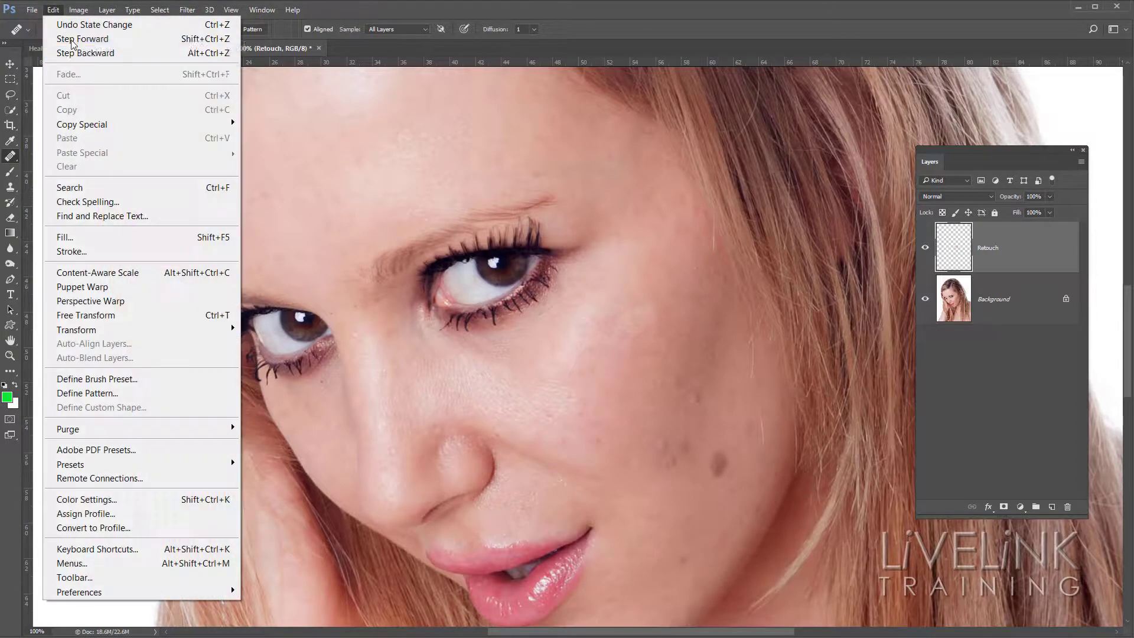
click(86, 53)
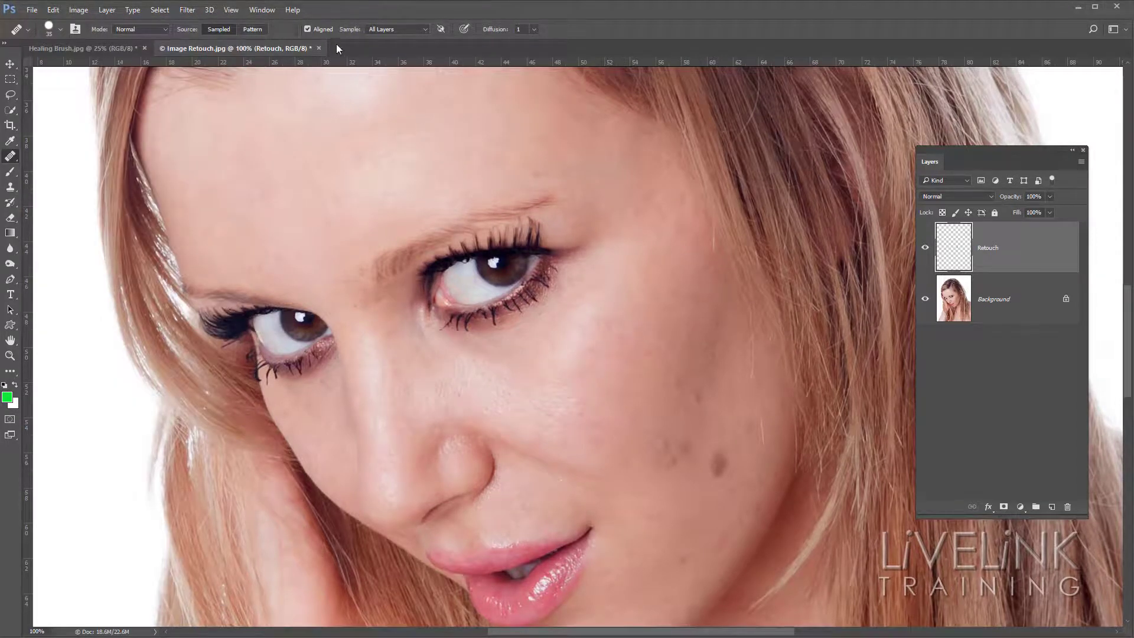
Step: Turn off Aligned, sample clear cheek skin, and heal the large mole and remaining dark spots on the lower cheek and jaw
click(307, 29)
drag(578, 352, 575, 349)
alt+click(564, 379)
alt+click(680, 402)
drag(719, 464, 717, 485)
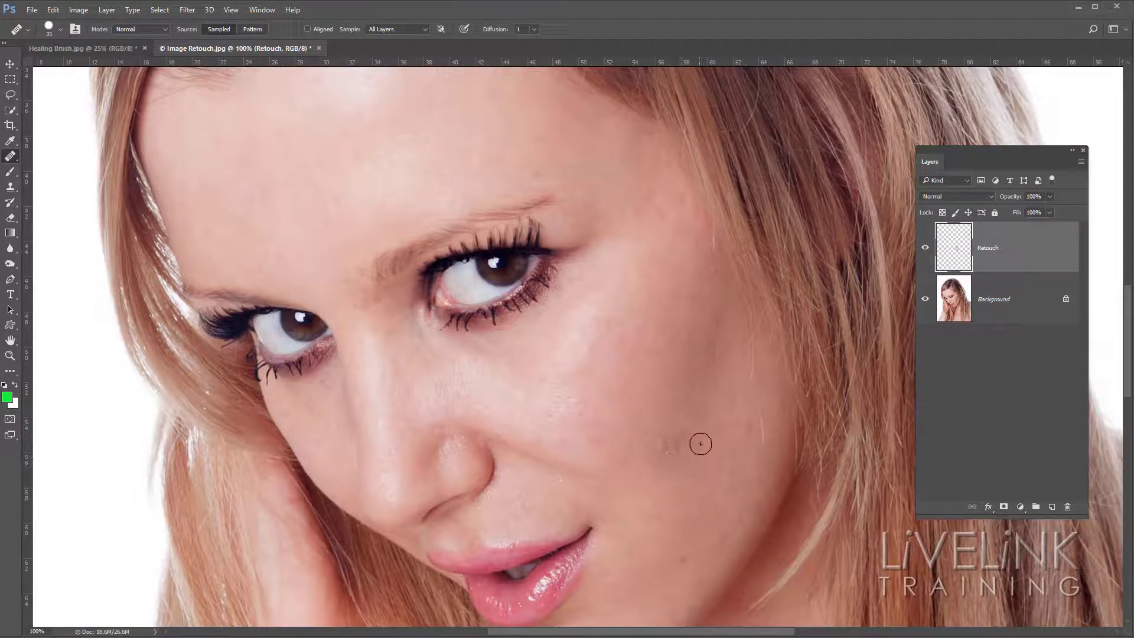
drag(673, 442, 665, 429)
click(682, 560)
Step: Reduce the healing brush to 15 px and heal the small marks beside the nose and the fine hairs on the outer cheek
key(bracketleft)
key(bracketleft)
click(512, 432)
click(728, 350)
drag(753, 346, 750, 377)
Step: Compare the face before and after healing by hiding and showing the Retouch layer repeatedly
click(925, 249)
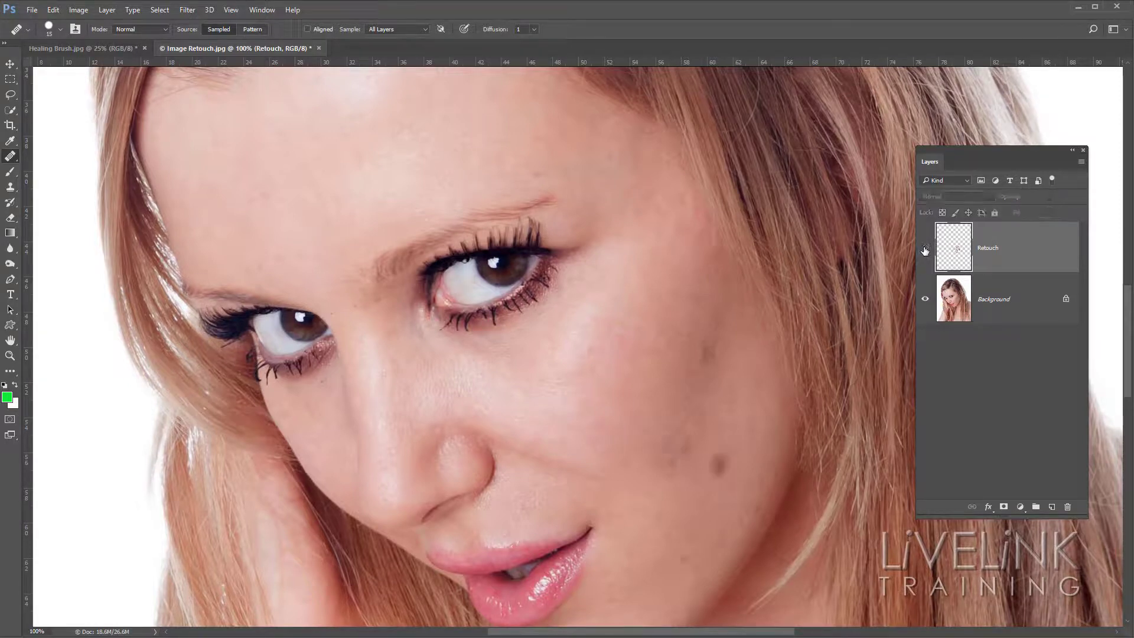
click(924, 249)
click(925, 250)
click(925, 249)
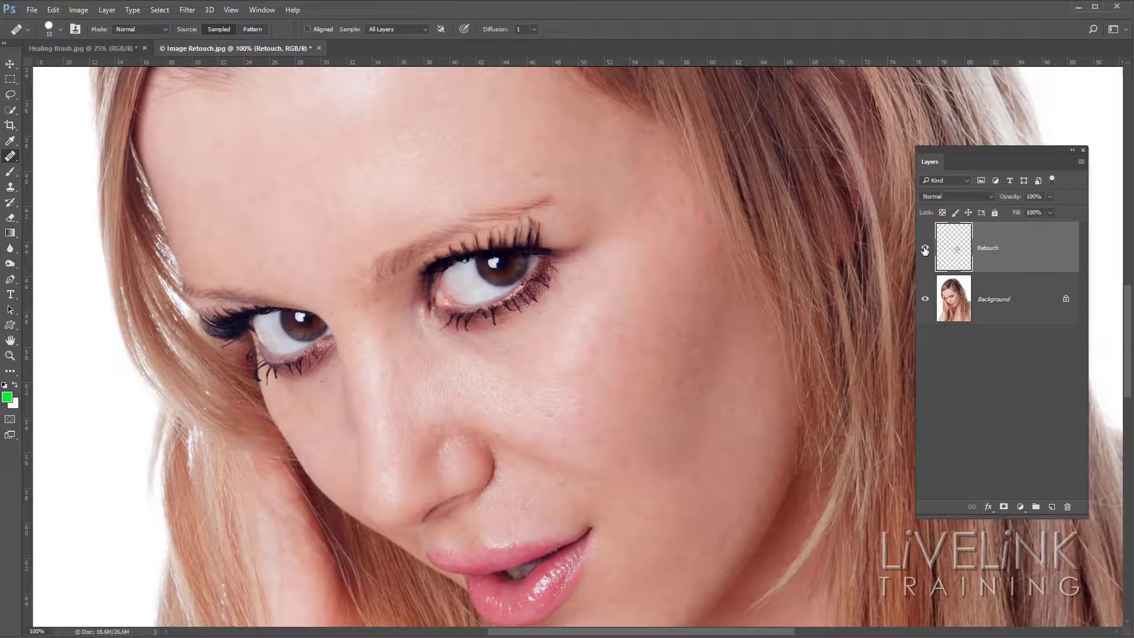
click(925, 249)
click(925, 249)
click(925, 249)
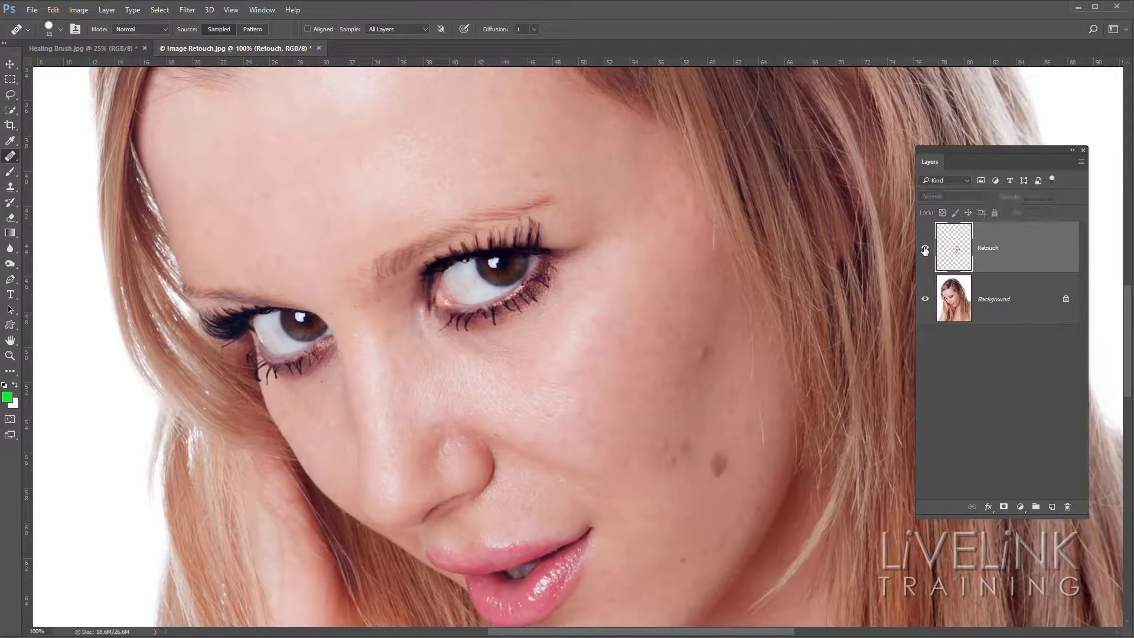
click(925, 249)
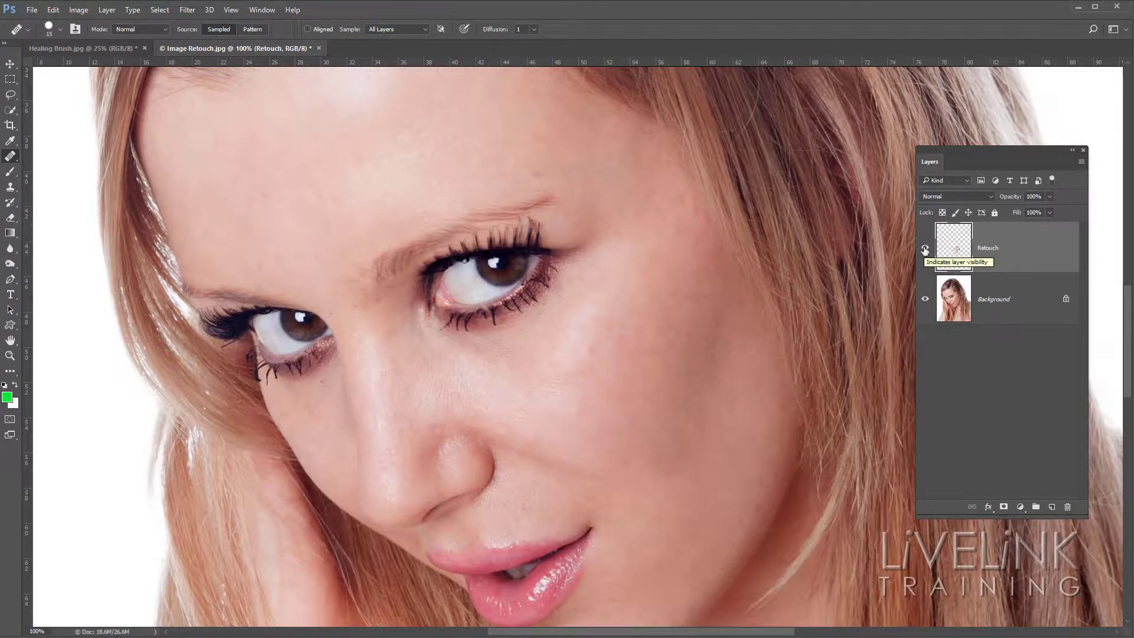
click(924, 250)
click(925, 250)
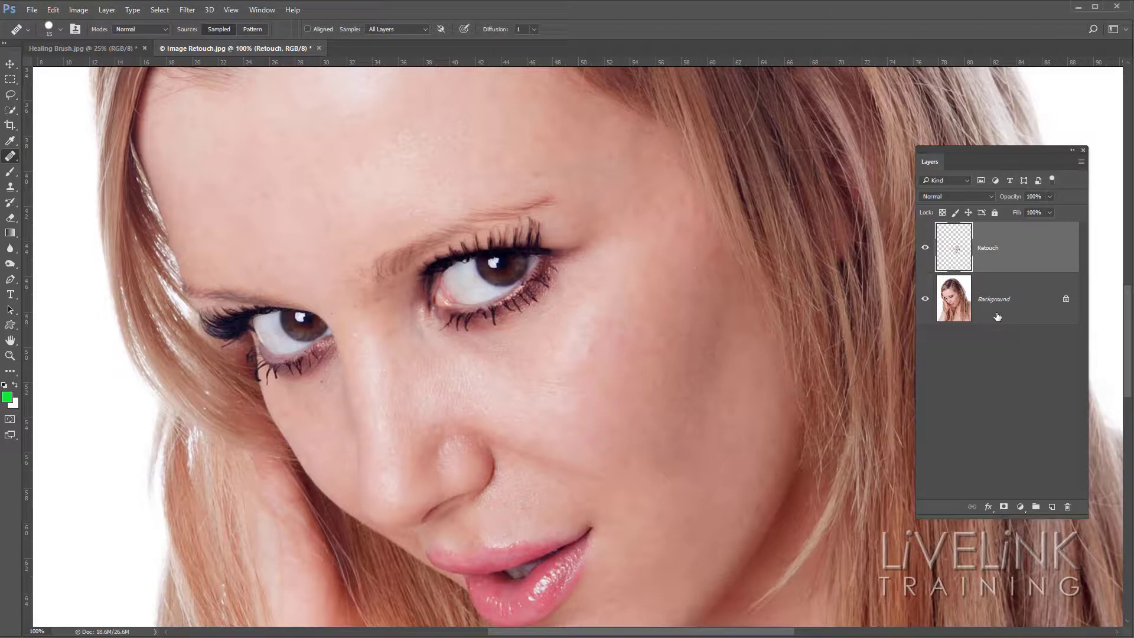
Step: Show the whole portrait at 25% and set the Healing Brush mode to Lighten
key(ctrl+minus)
key(ctrl+minus)
key(ctrl+minus)
key(ctrl+minus)
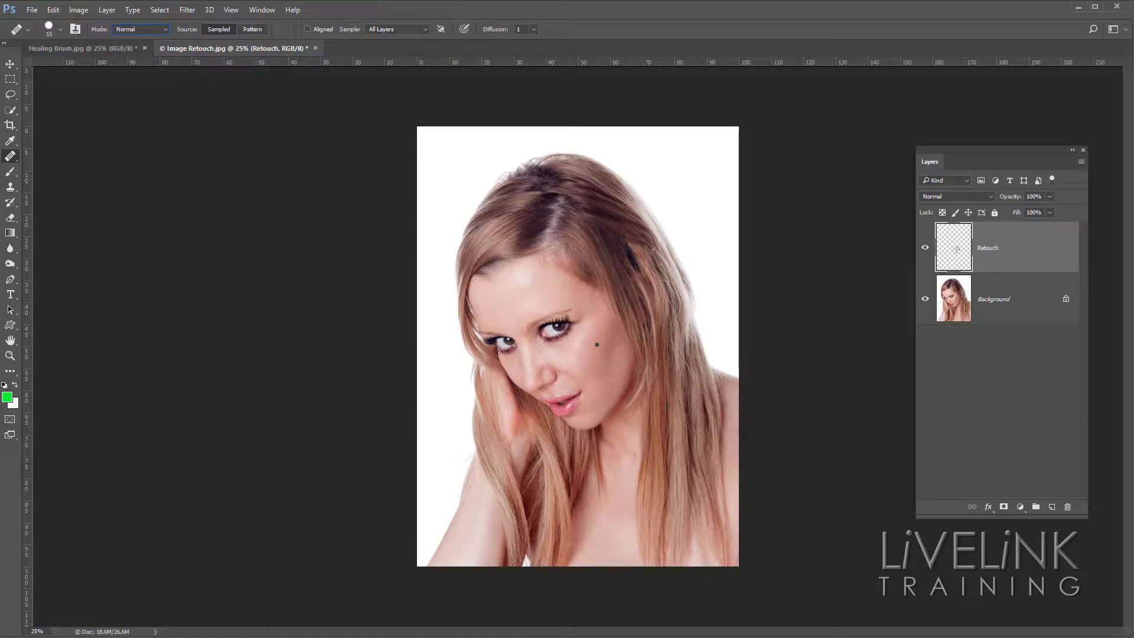
click(164, 30)
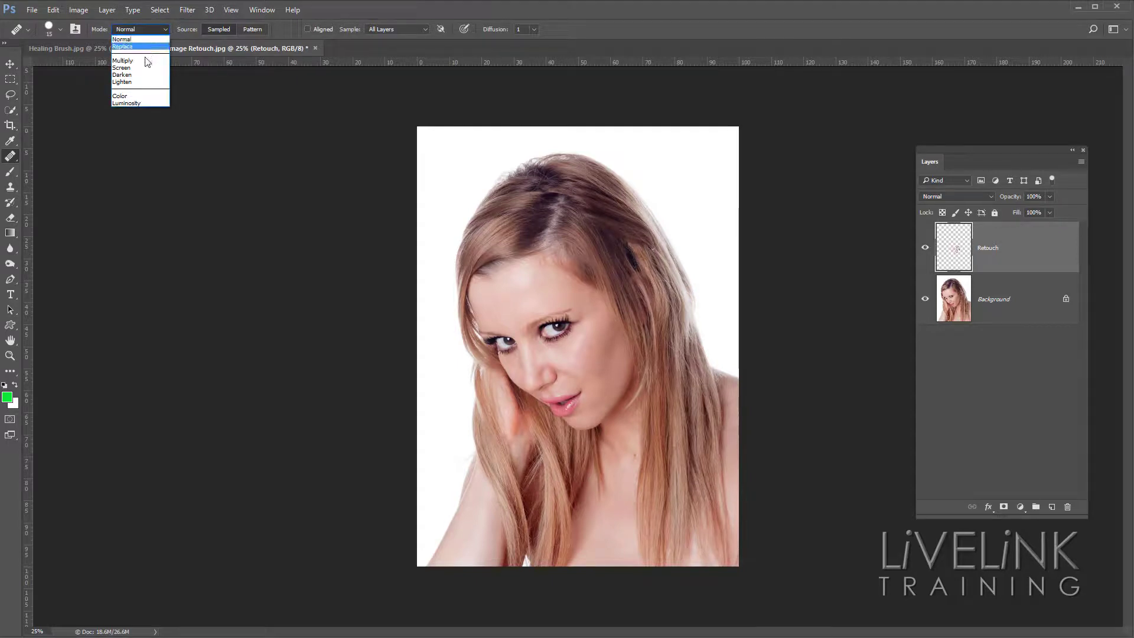
click(137, 83)
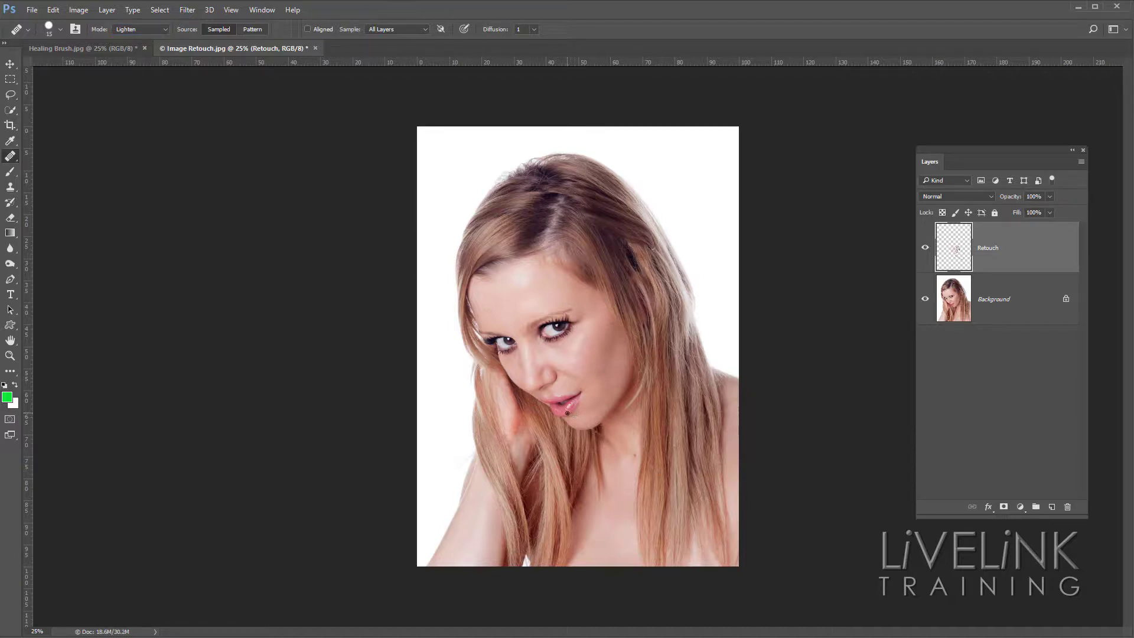
Step: Enlarge the neck area and heal the reddish mole there with the Healing Brush in Lighten mode
key(z)
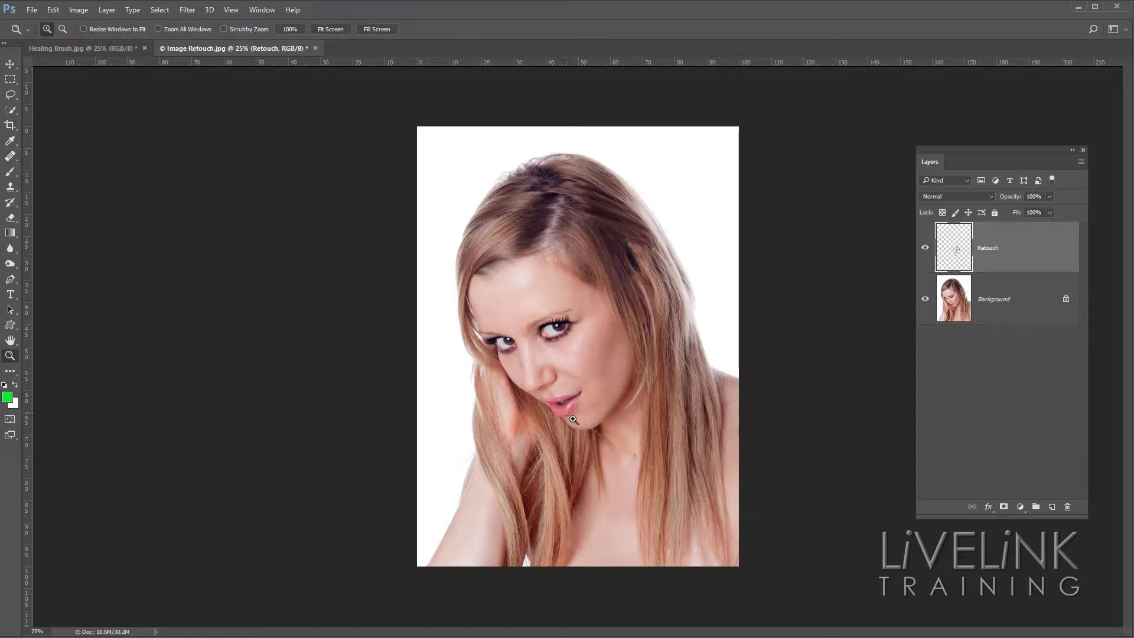
drag(568, 415, 700, 502)
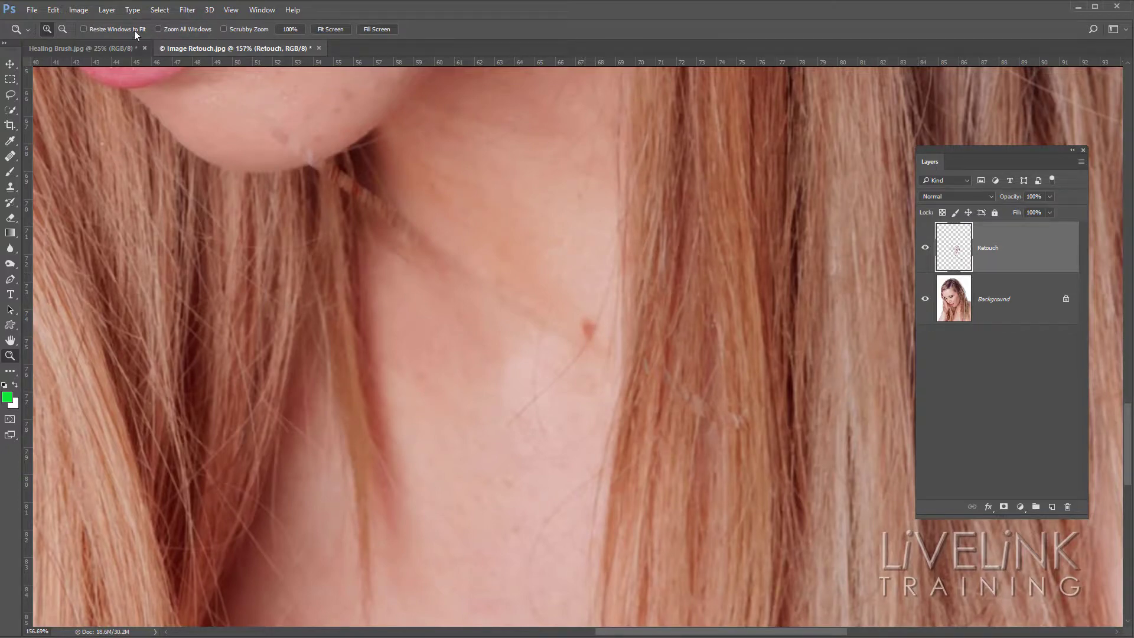
click(10, 156)
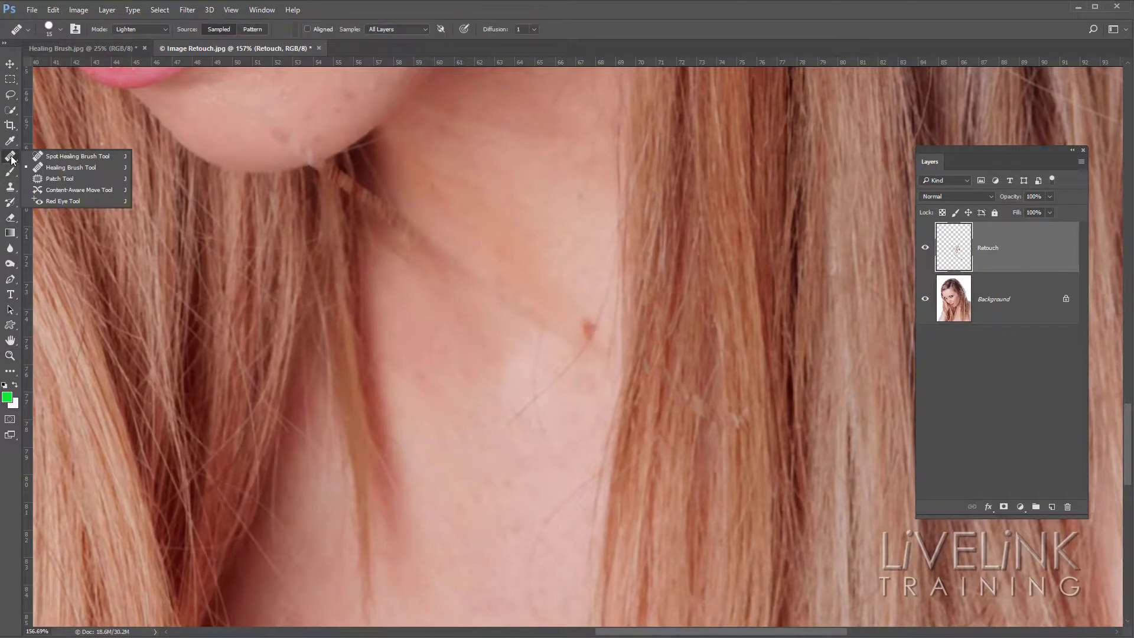
click(61, 168)
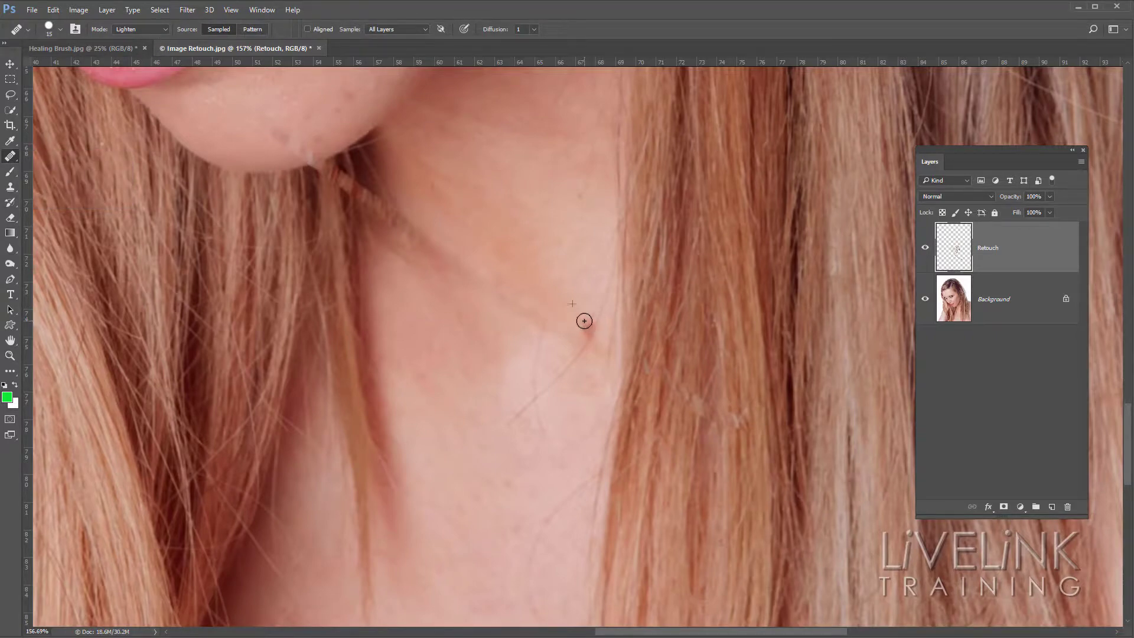
drag(584, 321, 580, 324)
Step: Reduce the healing brush to 8 px and paint out the stray hairs running down from the neck mole
key(bracketleft)
key(bracketleft)
key(bracketleft)
drag(588, 341, 510, 421)
drag(587, 334, 549, 386)
drag(543, 327, 550, 441)
Step: Set the Healing Brush mode back to Normal and heal a remaining spot on the neck
click(164, 29)
click(139, 38)
click(533, 306)
Step: Show the whole portrait at 25% and compare it with the Retouch layer hidden and shown
key(ctrl+minus)
key(ctrl+minus)
key(ctrl+minus)
key(ctrl+minus)
key(ctrl+minus)
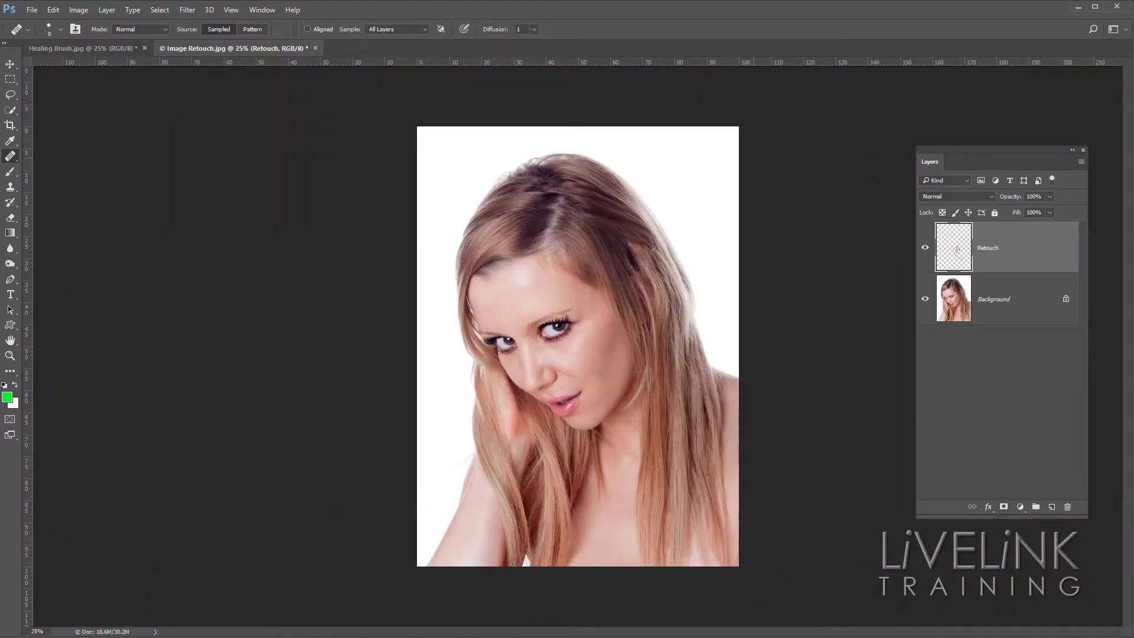
click(925, 247)
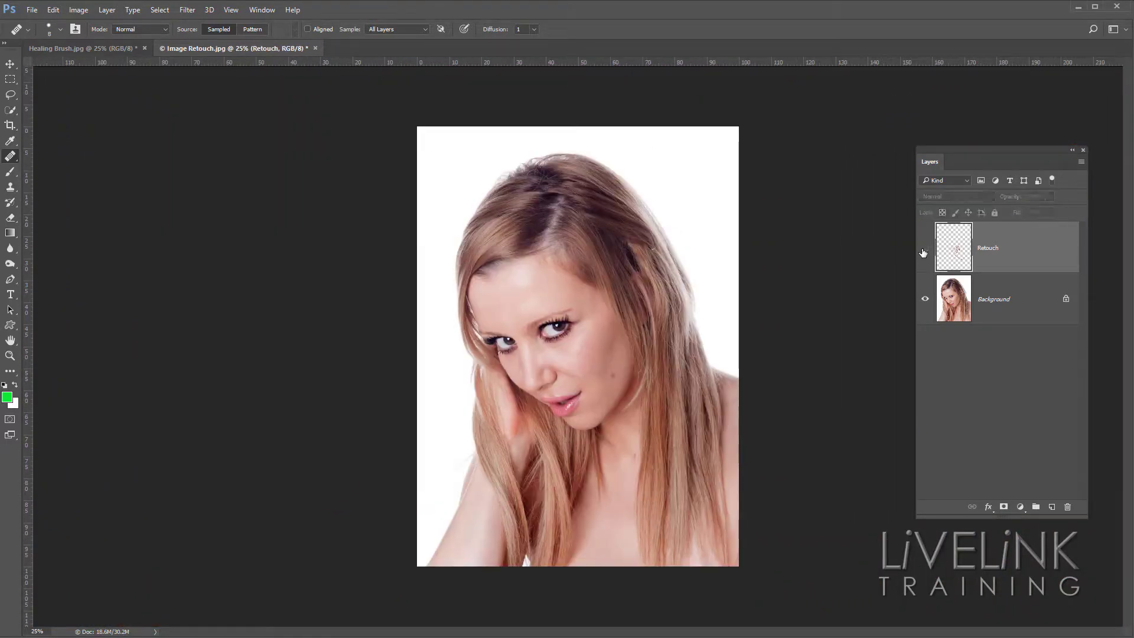
click(921, 251)
click(920, 251)
click(922, 248)
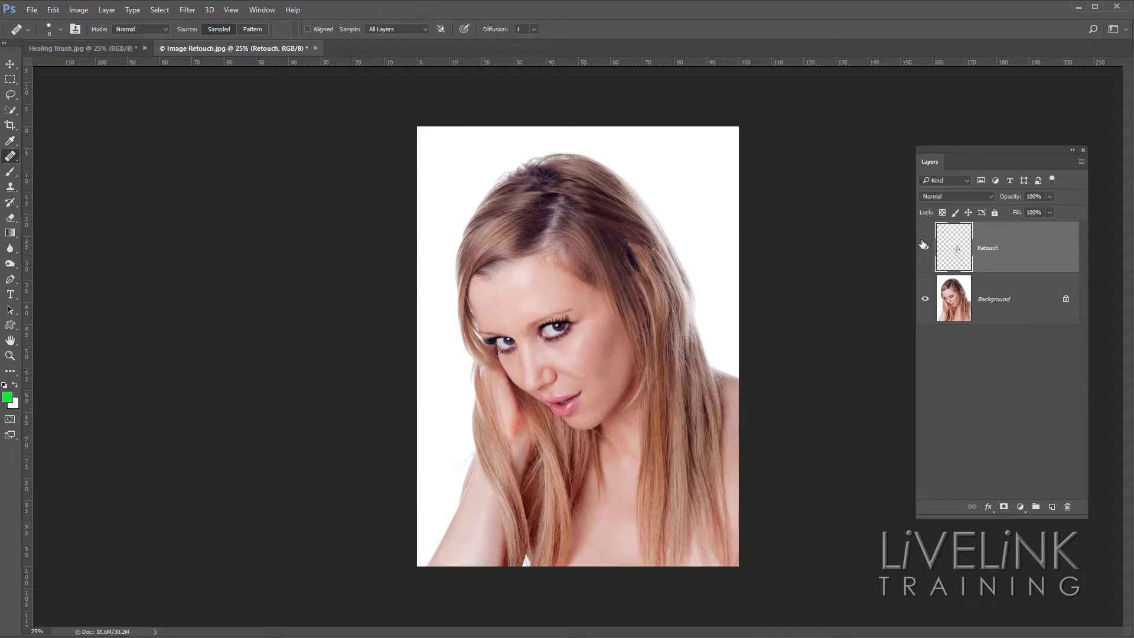